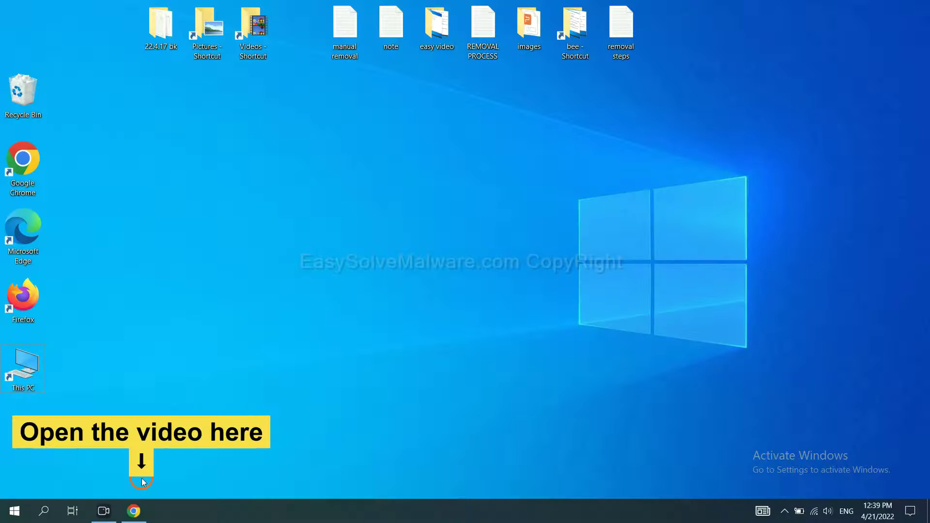
In Chrome's easysolvemalware.com tab, download the SpyHunter for Windows installer
click(143, 511)
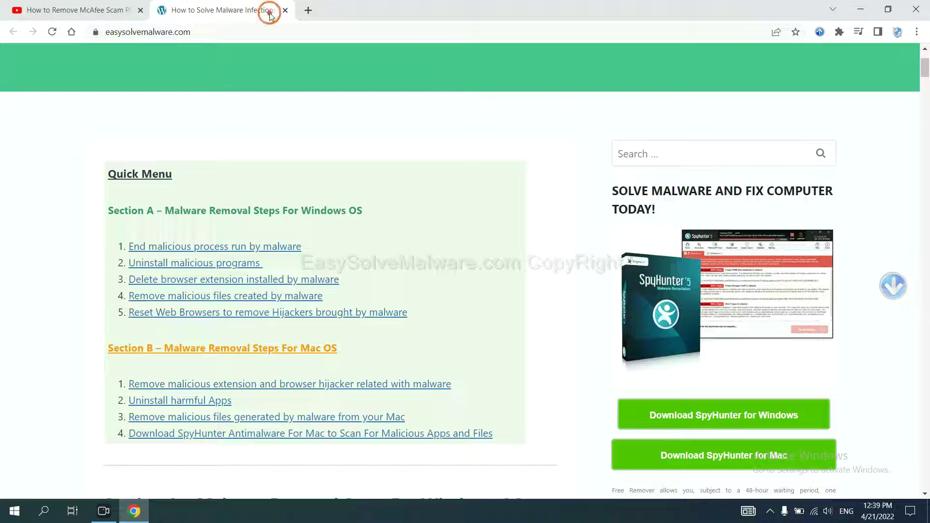
click(268, 10)
scroll(926, 249, down, 3)
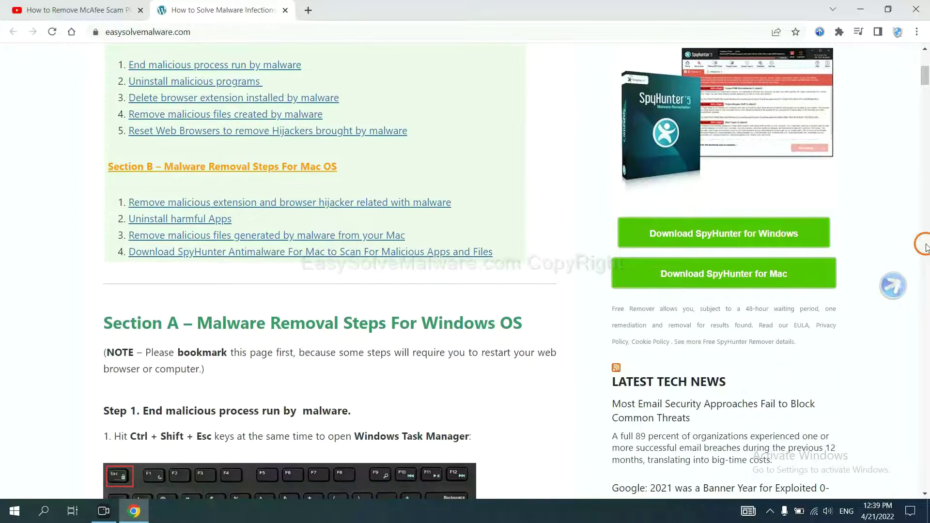
click(790, 231)
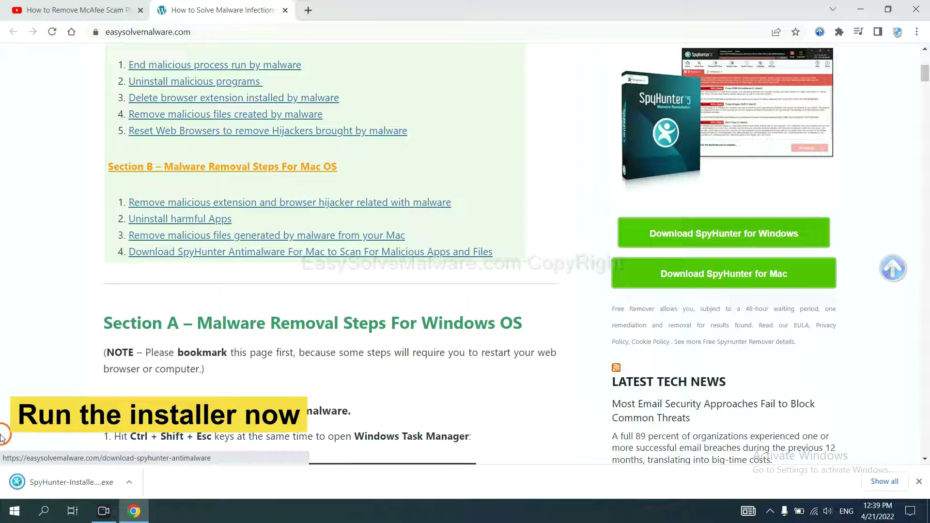
Run the SpyHunter installer in English, accept the EULA and Privacy Policy, and install
click(62, 483)
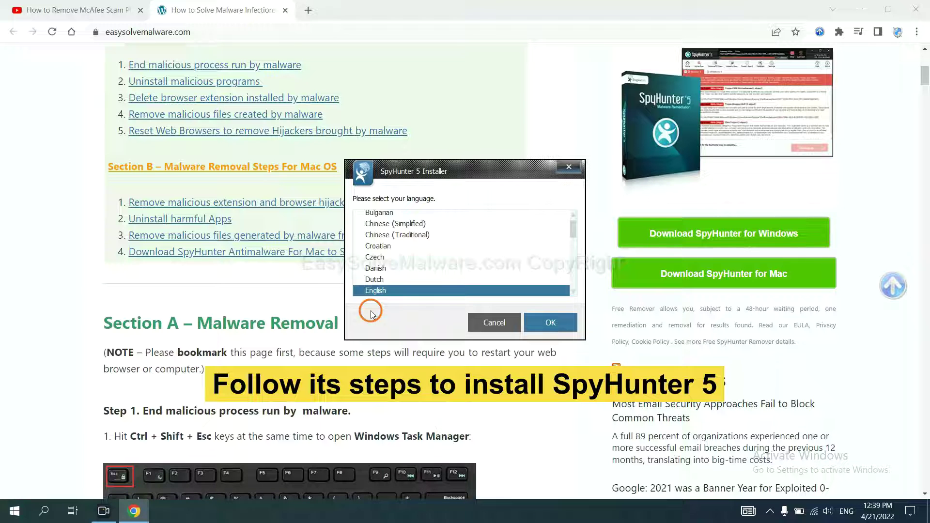
click(546, 322)
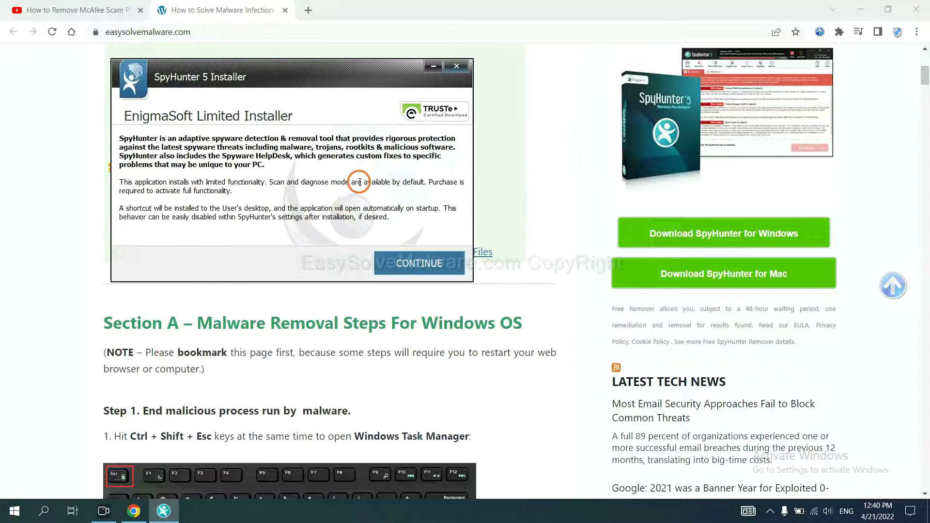
click(408, 264)
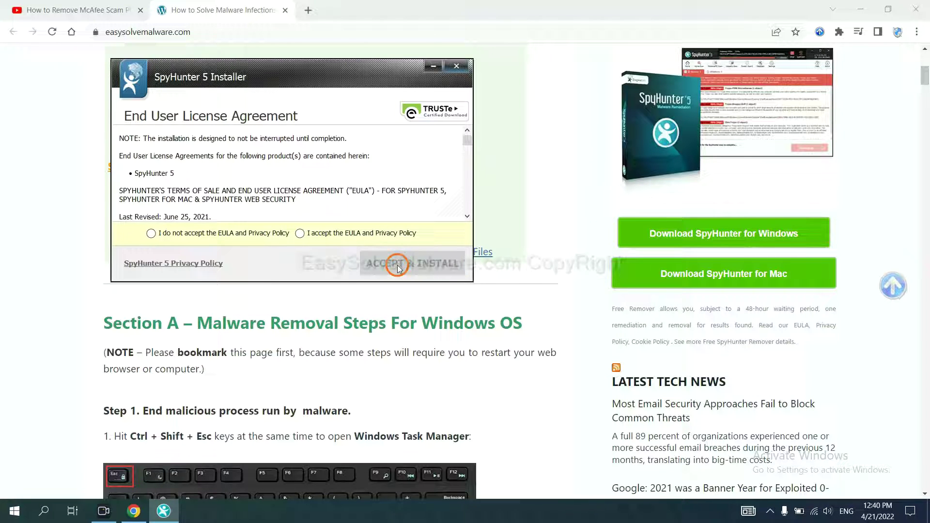
click(299, 233)
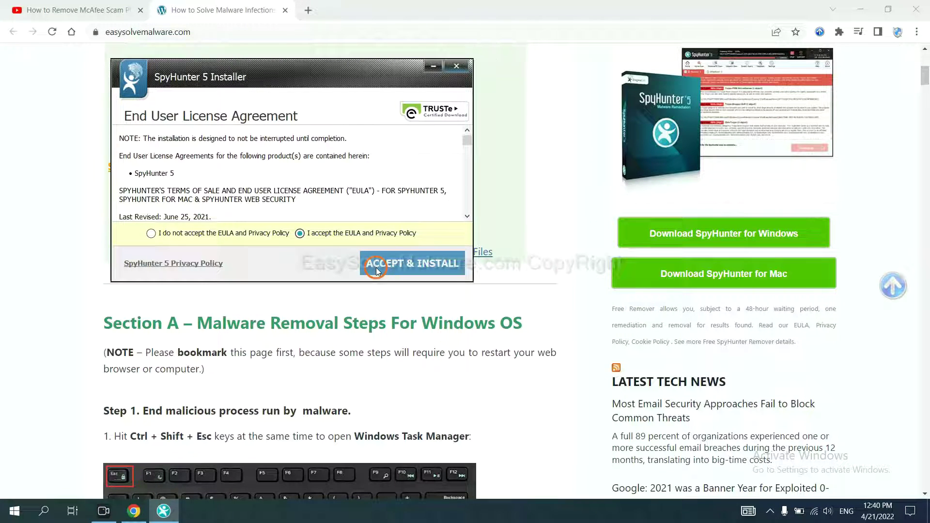
click(377, 271)
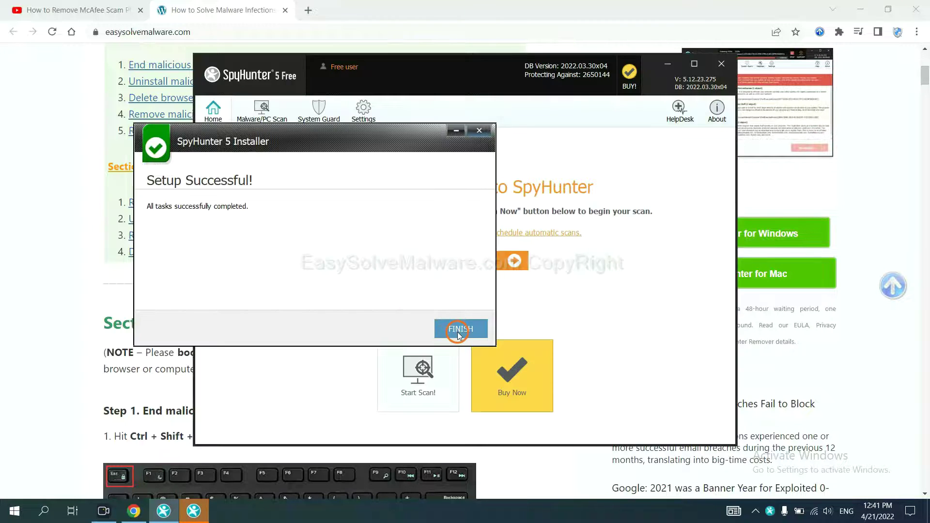
Finish setup, scan the PC with SpyHunter, and continue past the remove360.bat unknown object
click(459, 329)
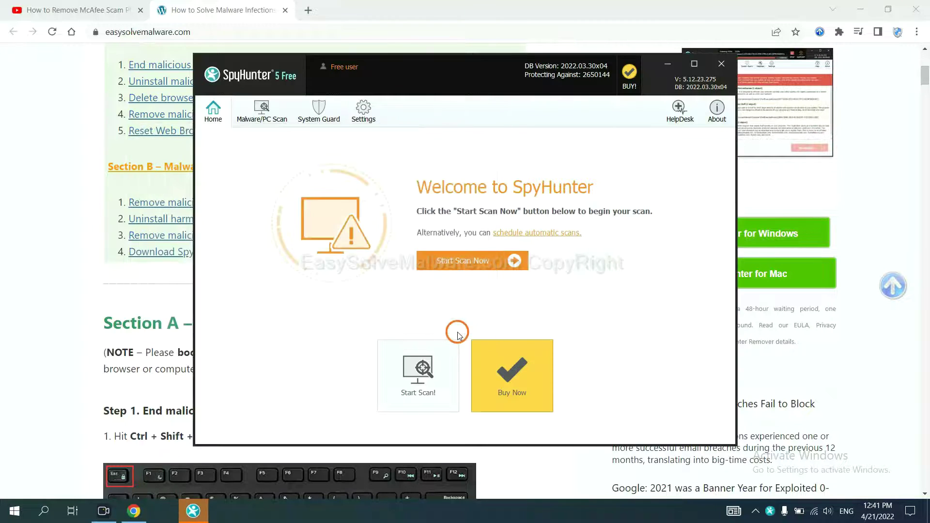
click(457, 263)
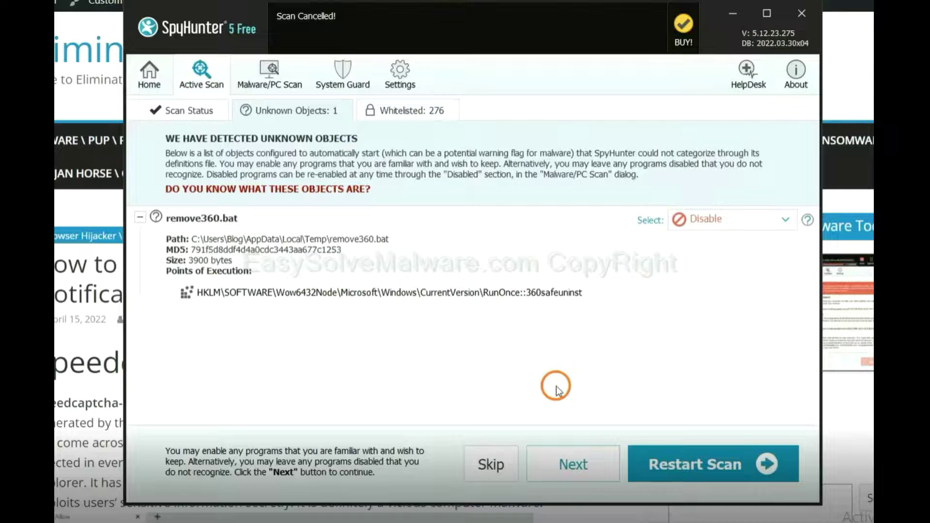
click(572, 463)
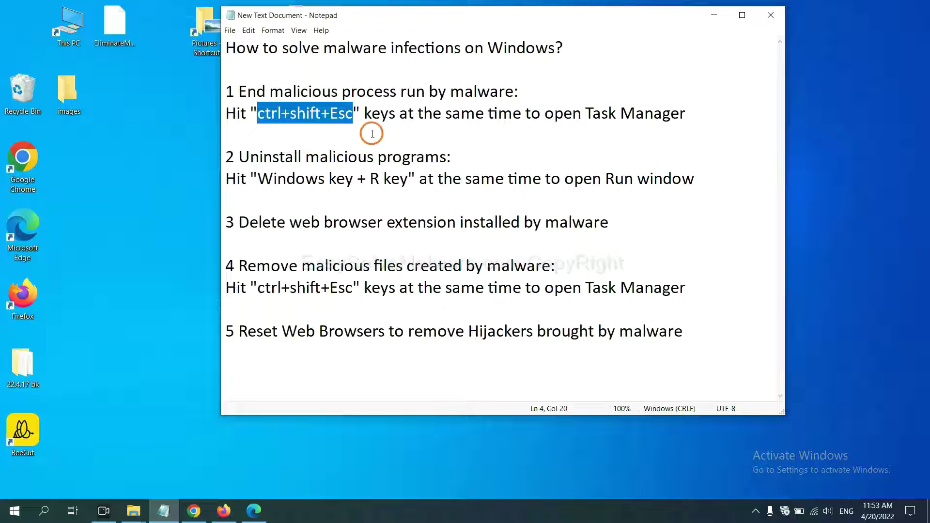
Select the 'ctrl+shift+Esc' shortcut text in step 1 of the Notepad notes
click(331, 114)
drag(354, 115, 258, 115)
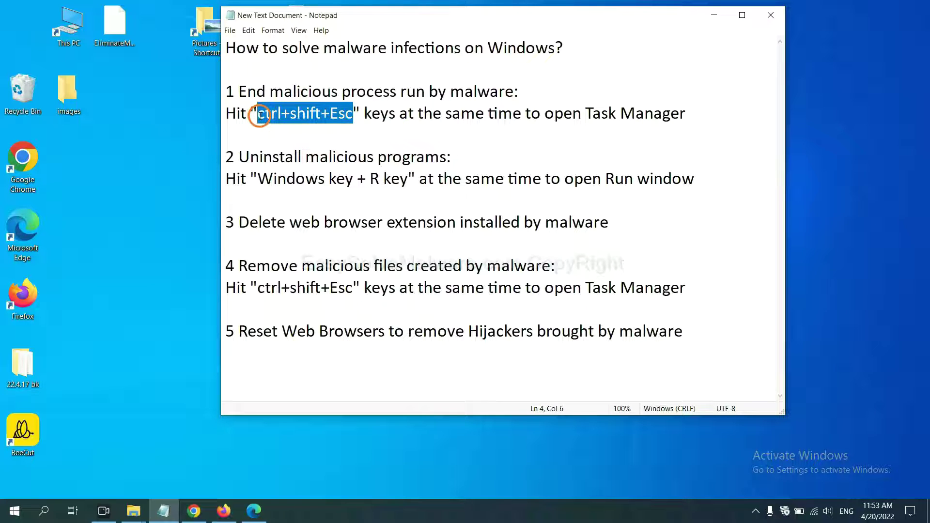
End the Usermode Font Driver Host task in Task Manager, then close Task Manager
key(ctrl+shift+Escape)
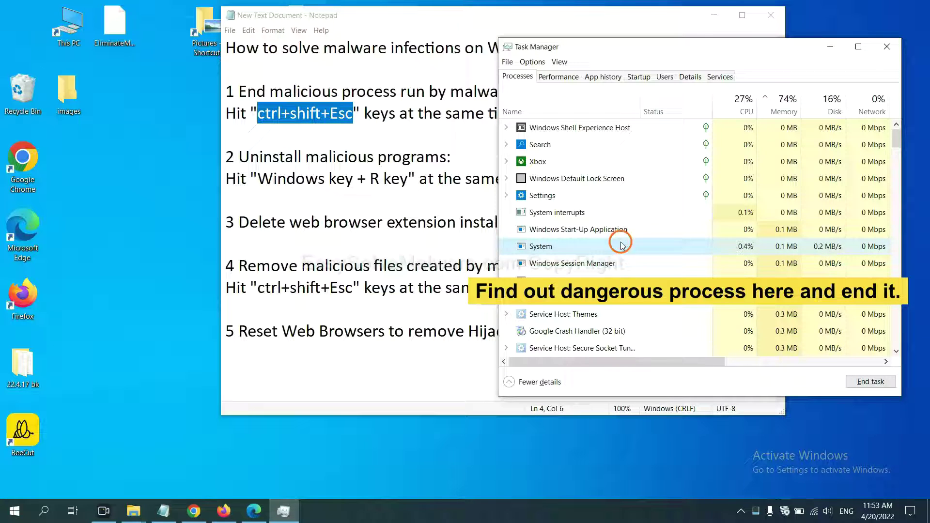
click(618, 278)
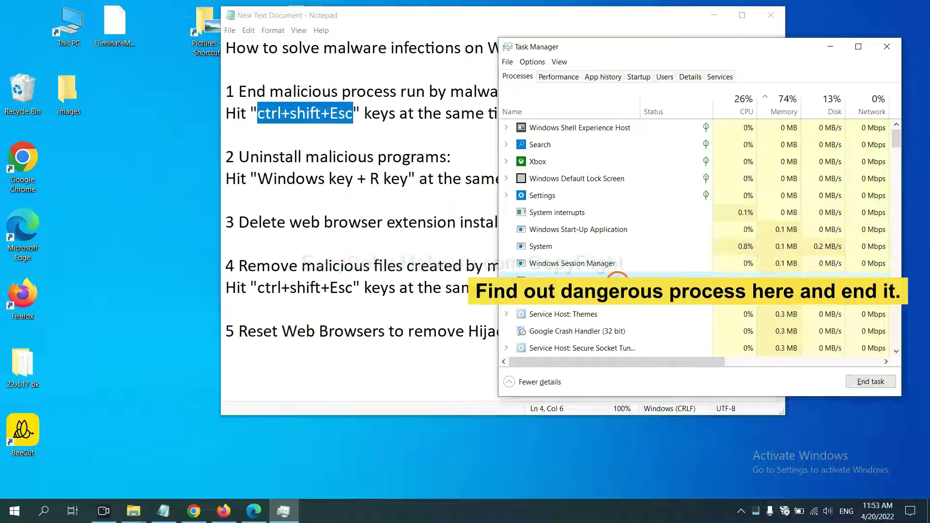
click(879, 384)
click(883, 49)
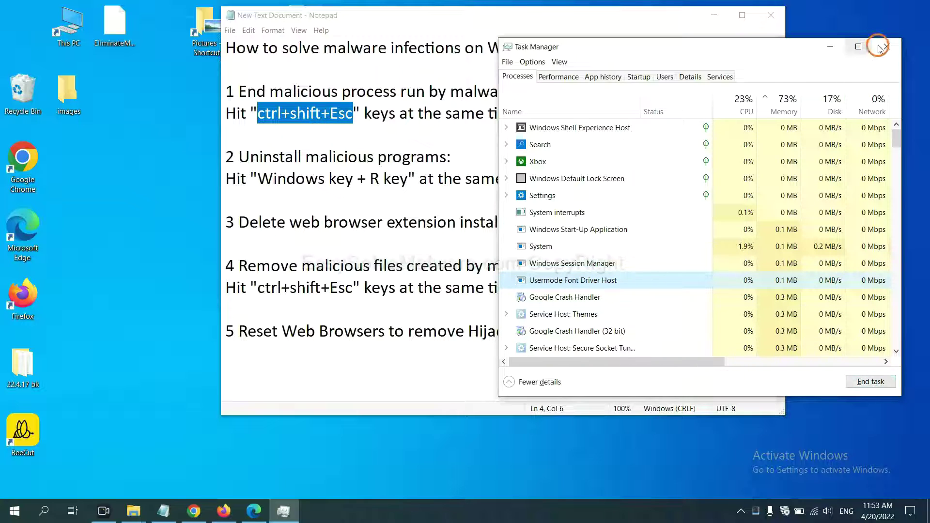
click(577, 168)
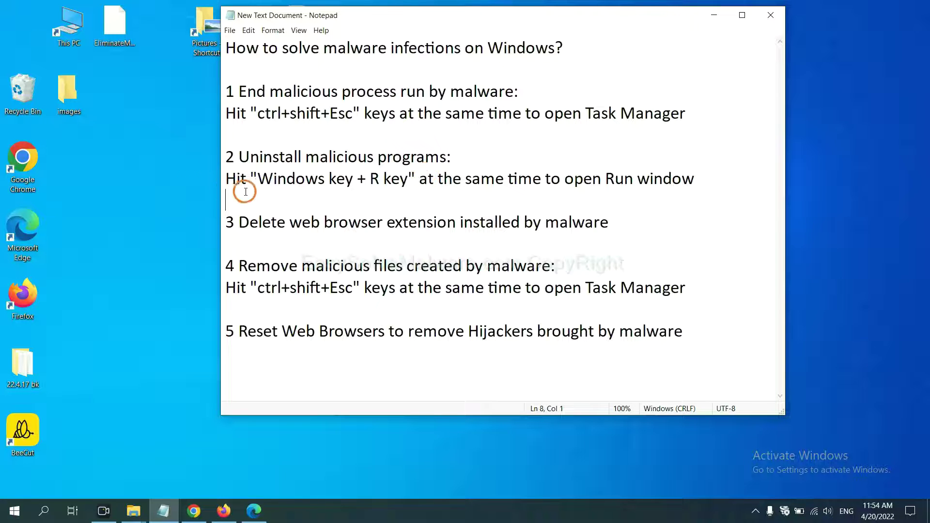
Highlight 'Windows key + R key', open Run beside the notes, and select 'control panel'
drag(258, 180, 405, 189)
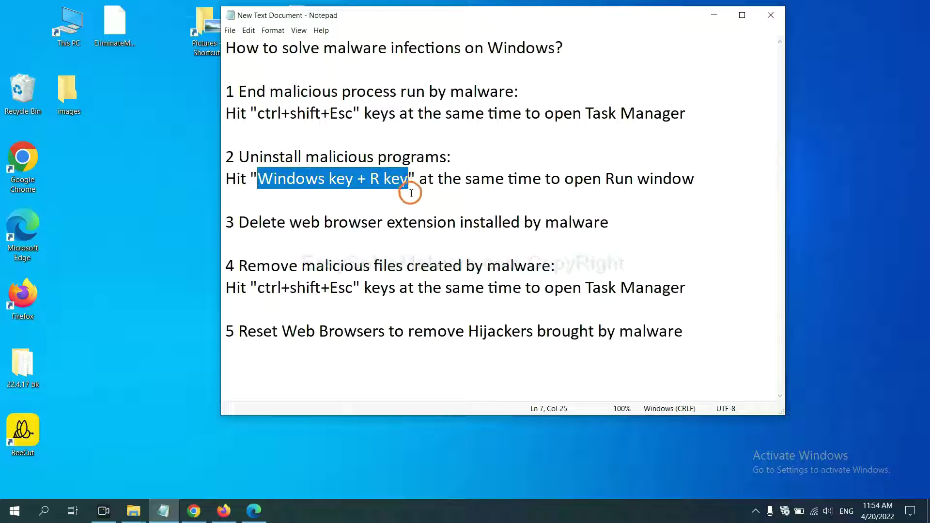
key(super+r)
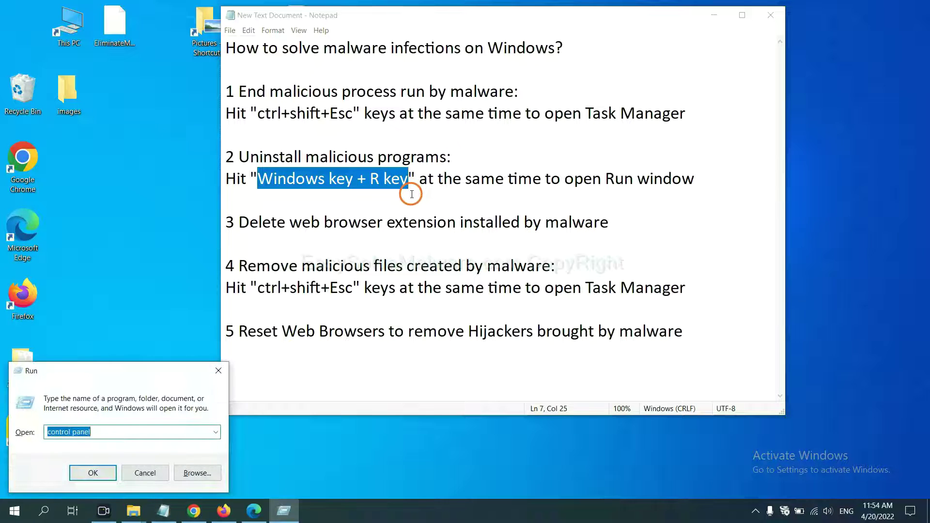
drag(104, 378, 709, 162)
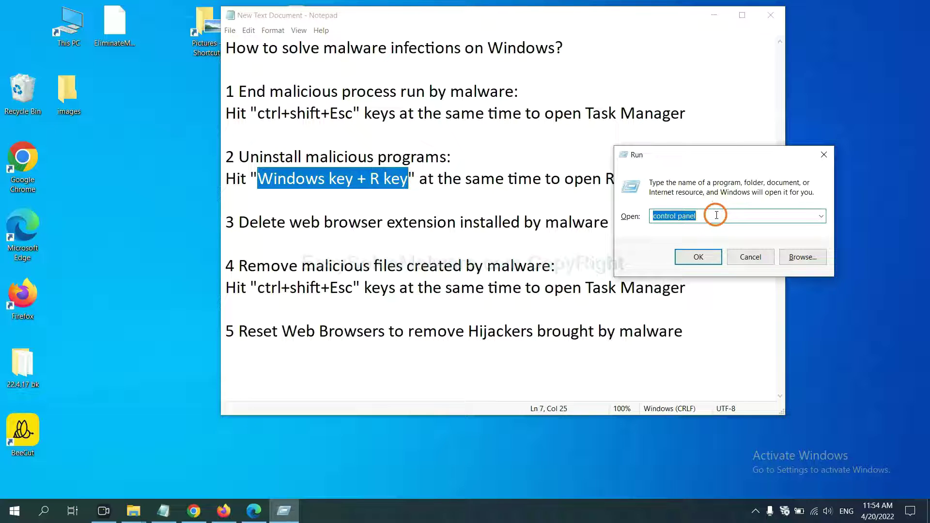
click(716, 216)
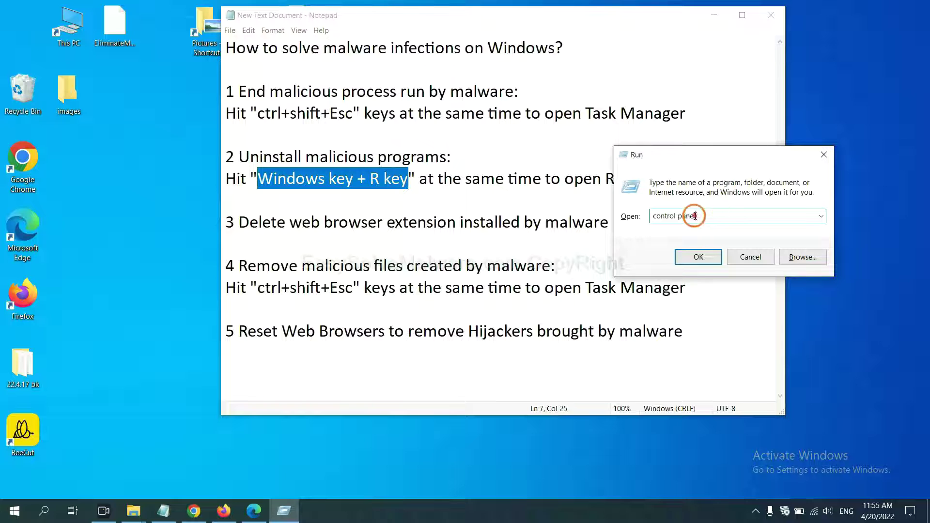
drag(696, 215, 654, 216)
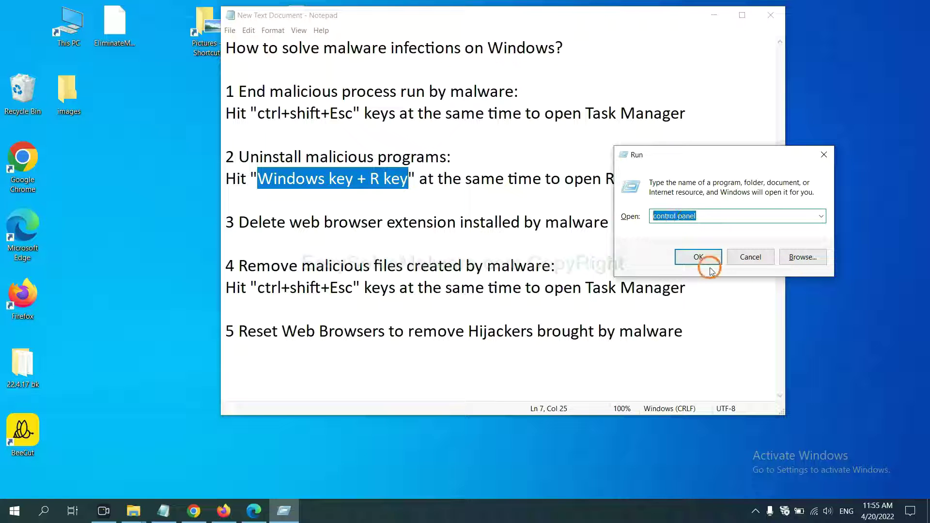
Launch Control Panel's Programs and Features, select Xiph.Org Open Codecs, then close the window
click(696, 258)
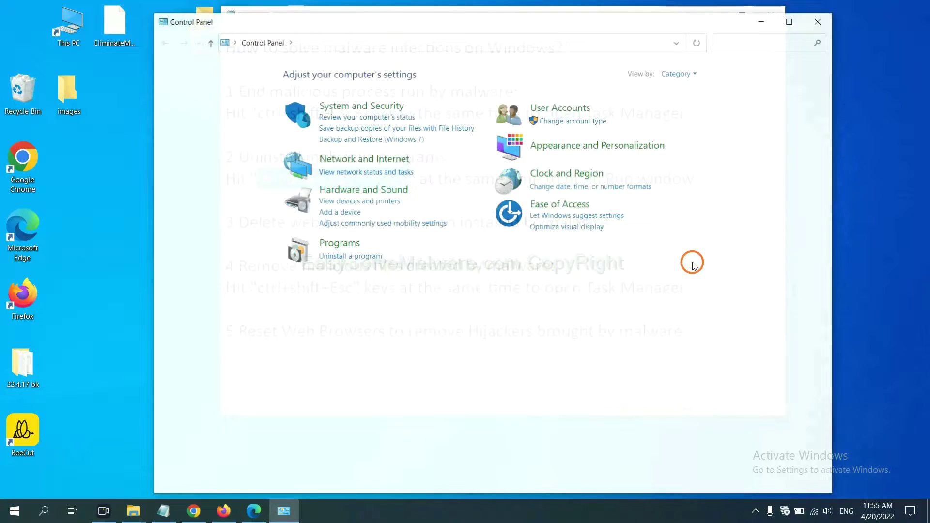
click(367, 256)
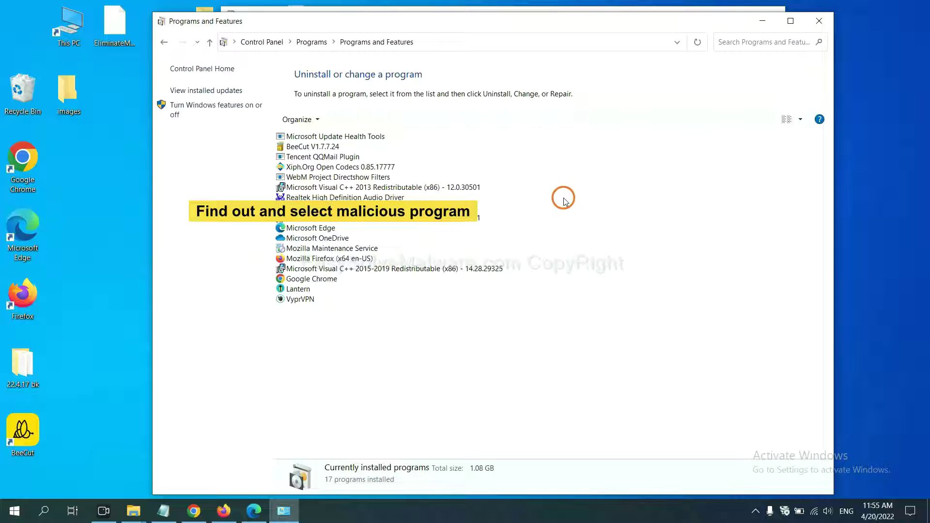
click(364, 167)
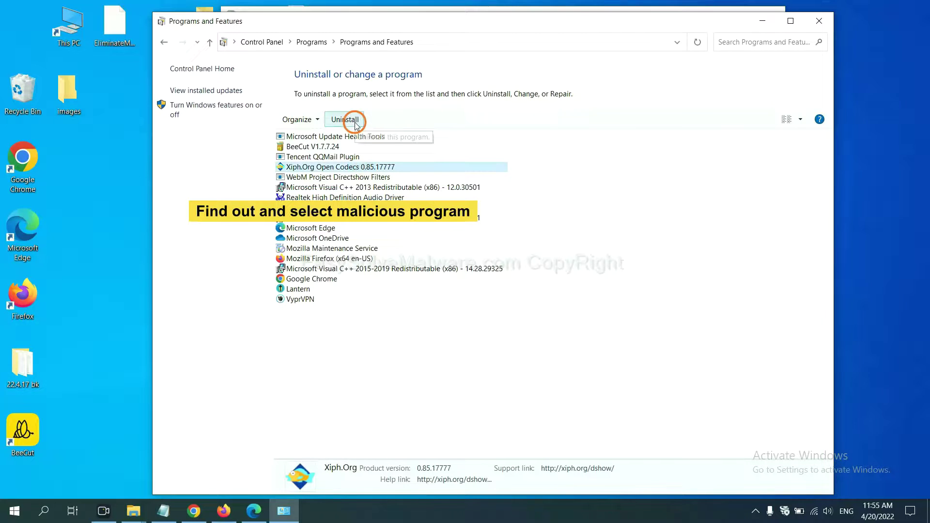
click(823, 22)
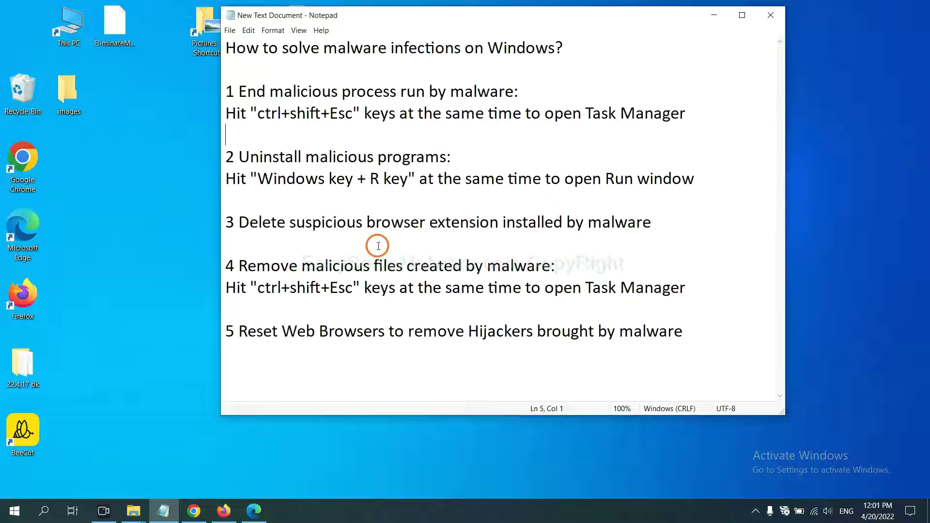
Show Chrome's Extensions page listing Scroll To Top, then switch to Firefox
click(194, 510)
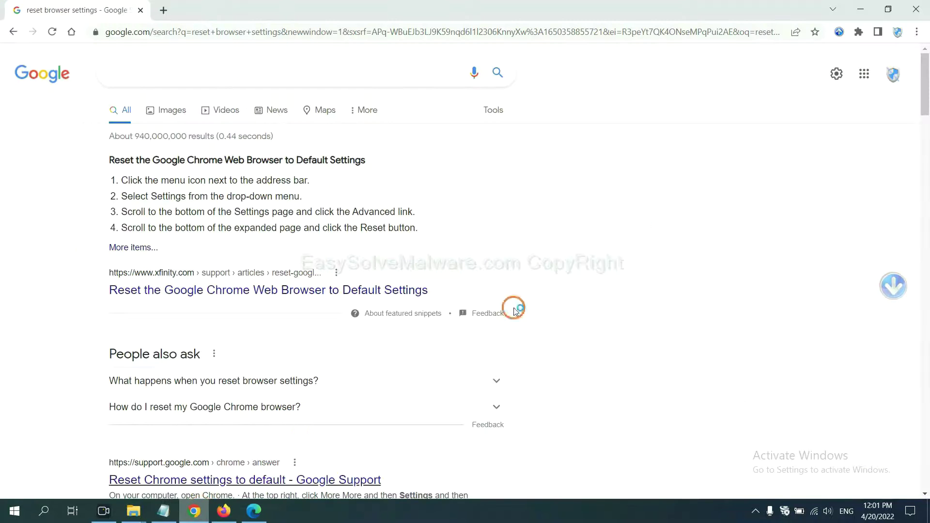
click(915, 32)
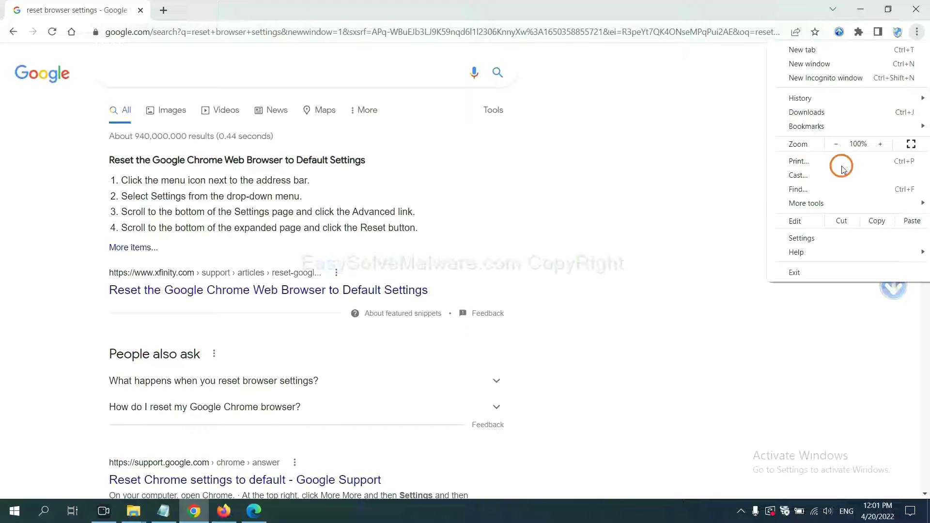
mouse_move(806, 203)
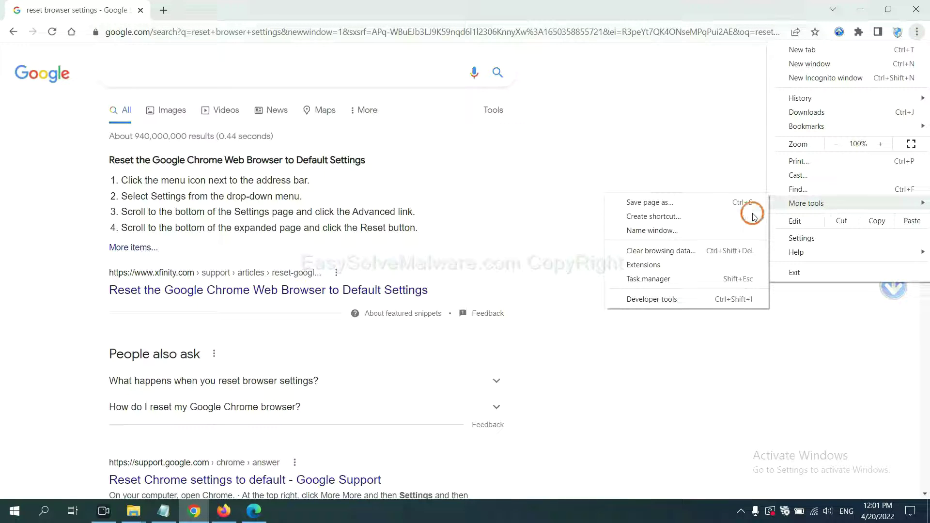
click(686, 263)
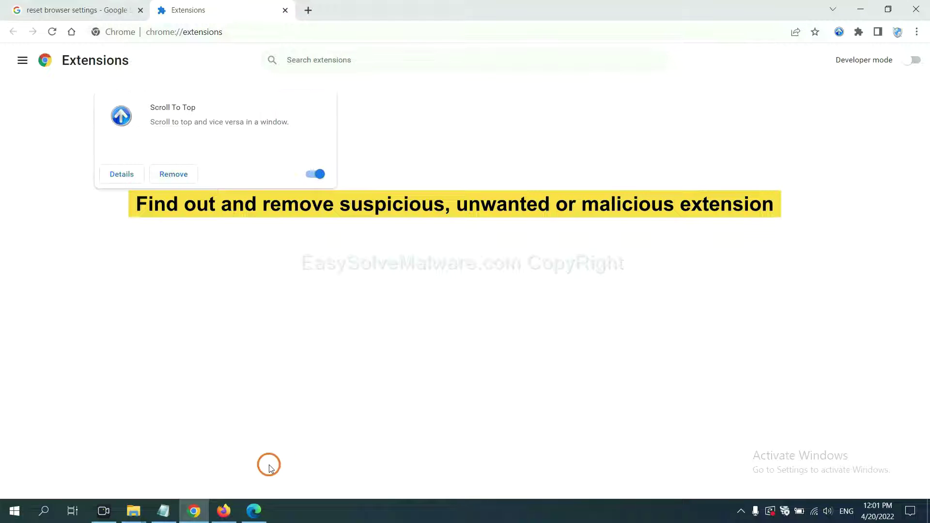
click(223, 510)
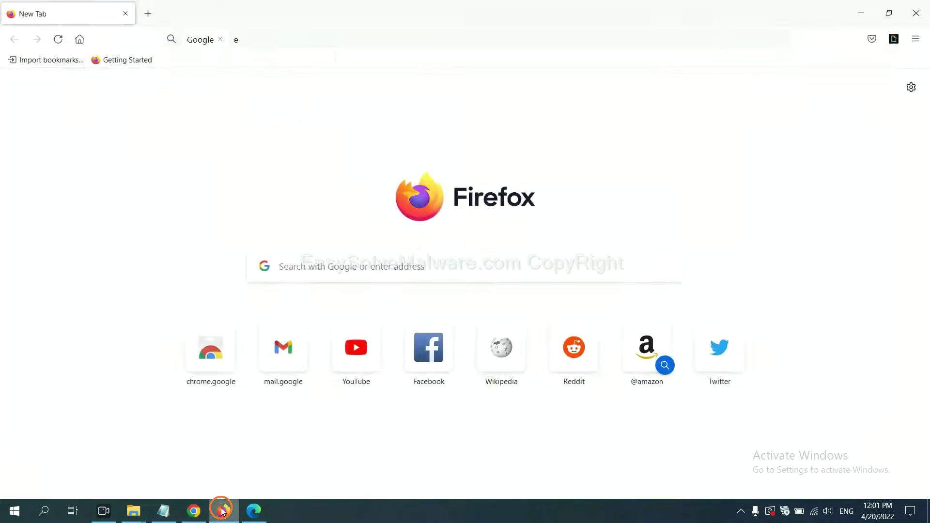
Show the removal options for GIPHY for Firefox in Add-ons and themes, then switch to Edge
click(916, 39)
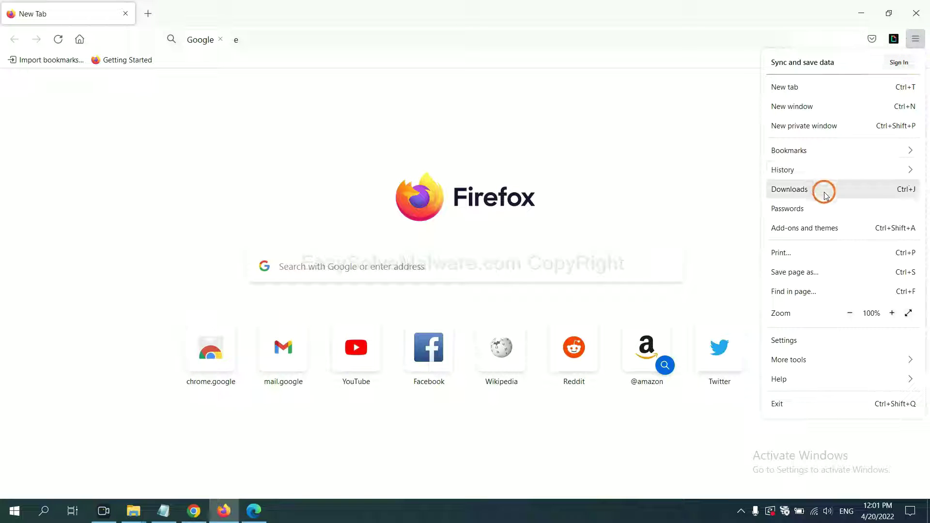
click(812, 233)
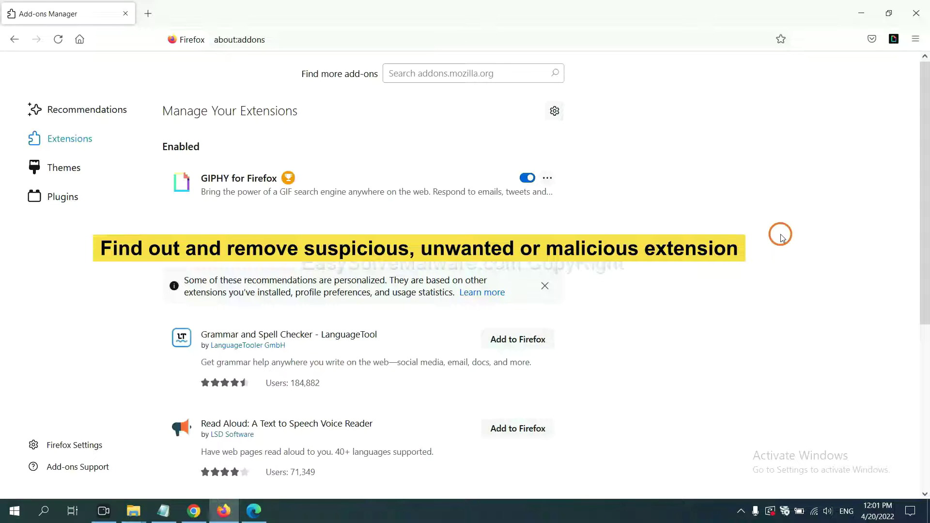
click(547, 179)
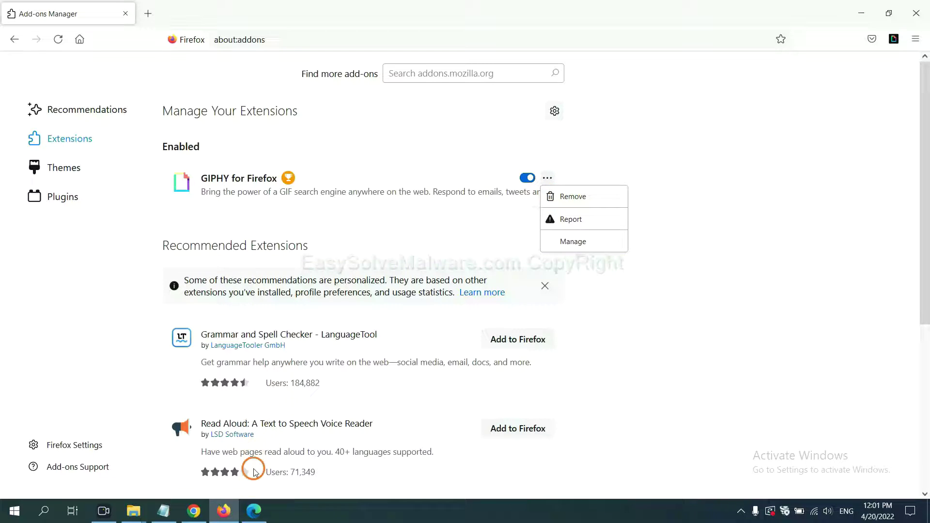
click(253, 513)
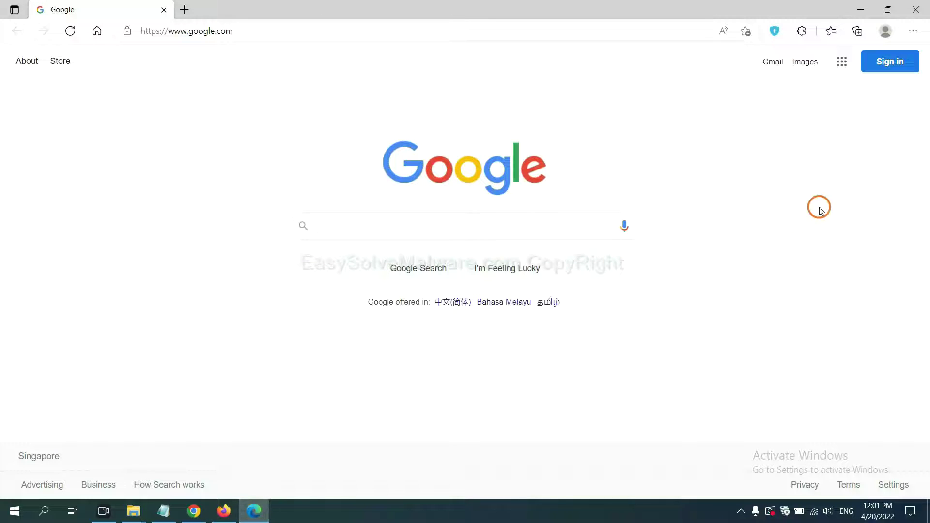
Remove the ArcVpn Free Fast VPN Proxy extension via Edge's Manage extensions, then show the desktop
click(911, 31)
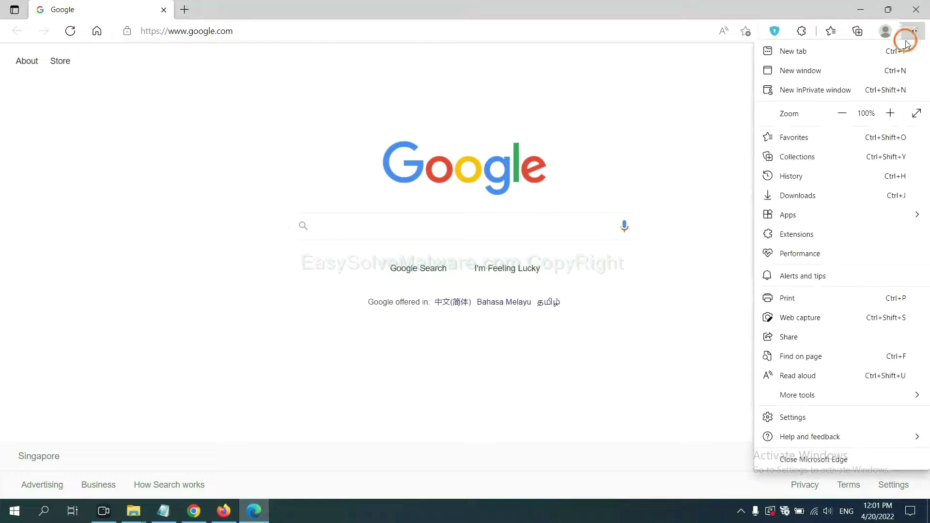
right_click(798, 234)
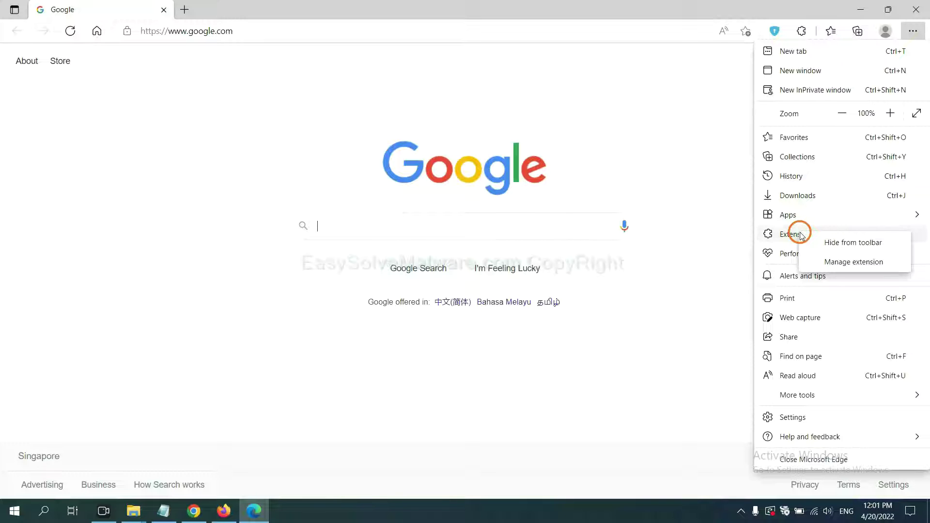
click(835, 263)
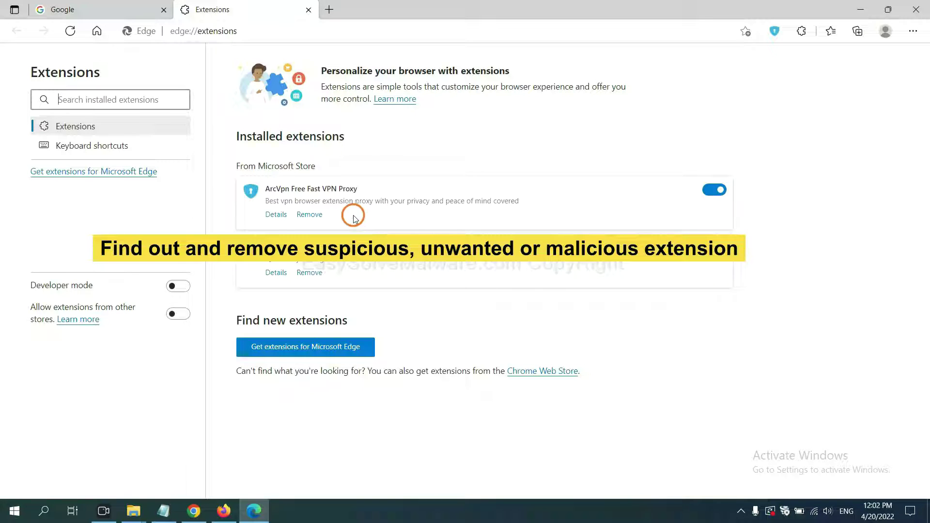
click(317, 216)
click(693, 117)
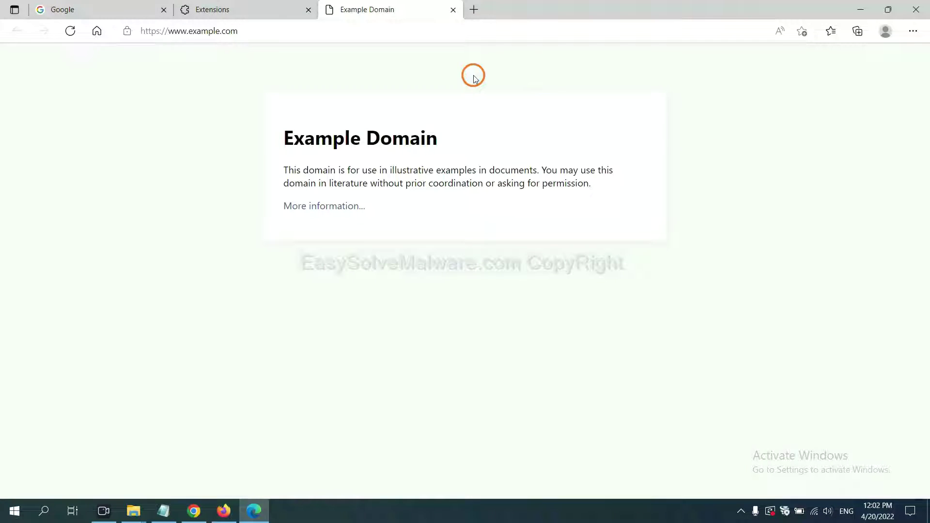
click(923, 514)
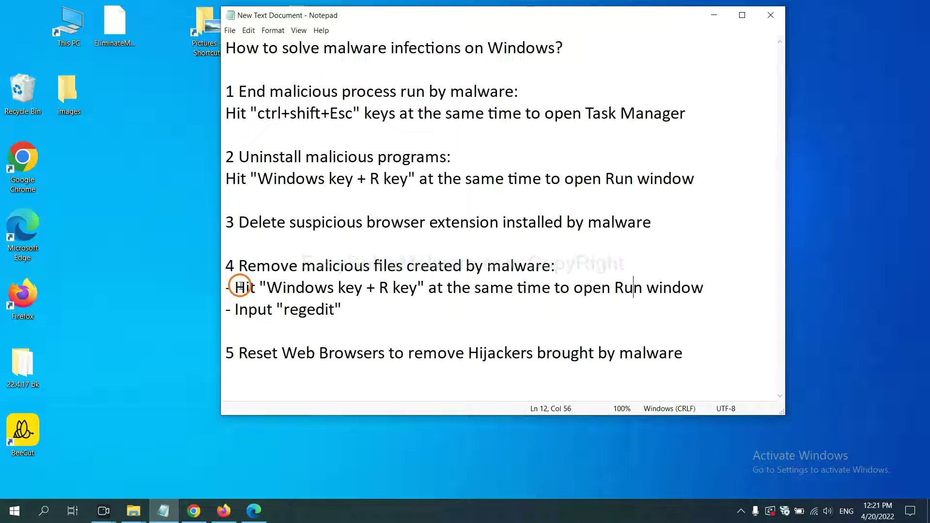
Run 'regedit' from the Run dialog to open Registry Editor at HKEY_LOCAL_MACHINE
drag(236, 288, 528, 302)
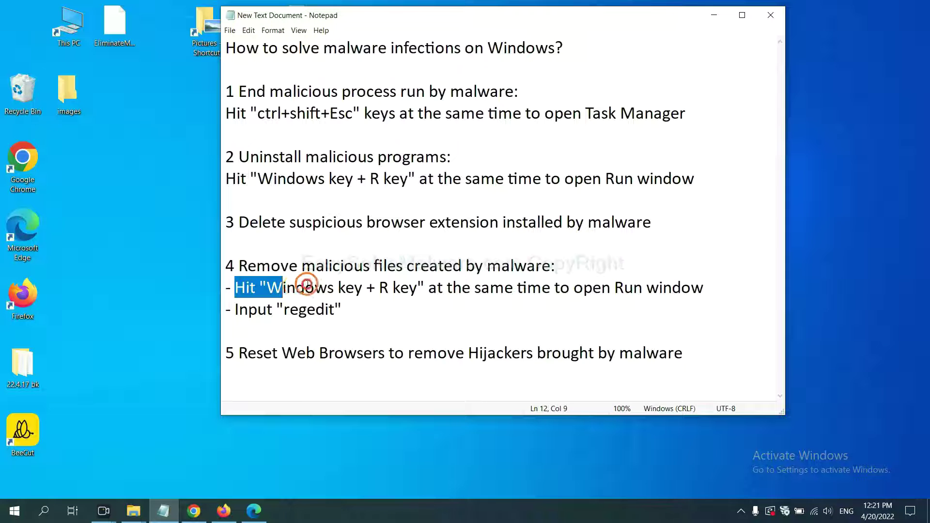
click(539, 293)
key(super+r)
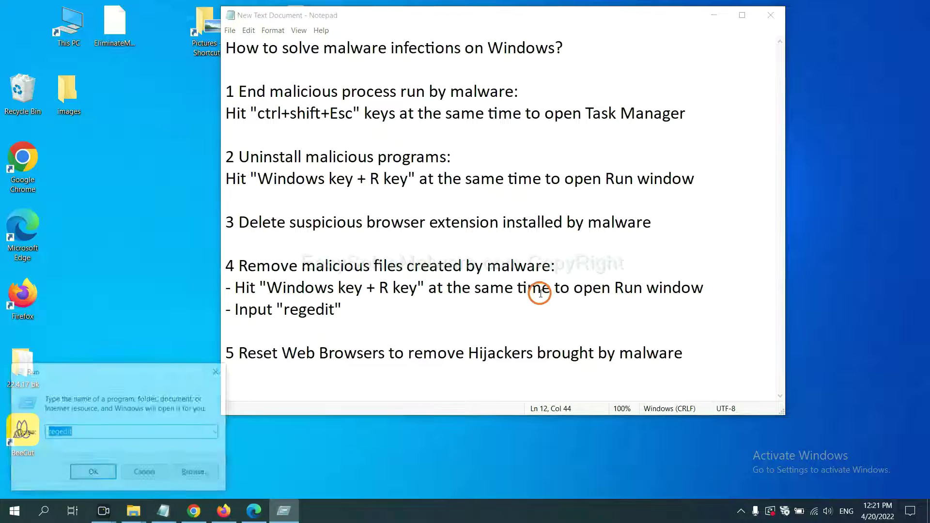
drag(170, 368, 740, 194)
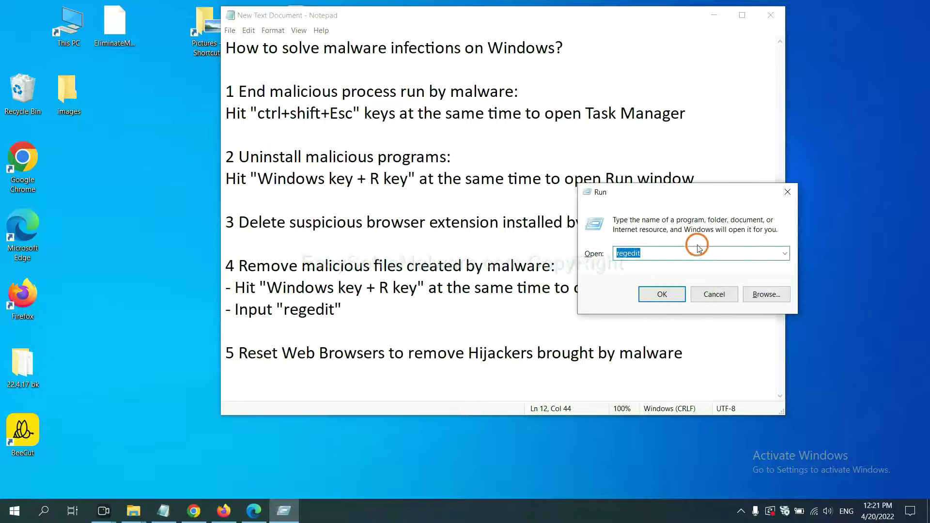
click(683, 251)
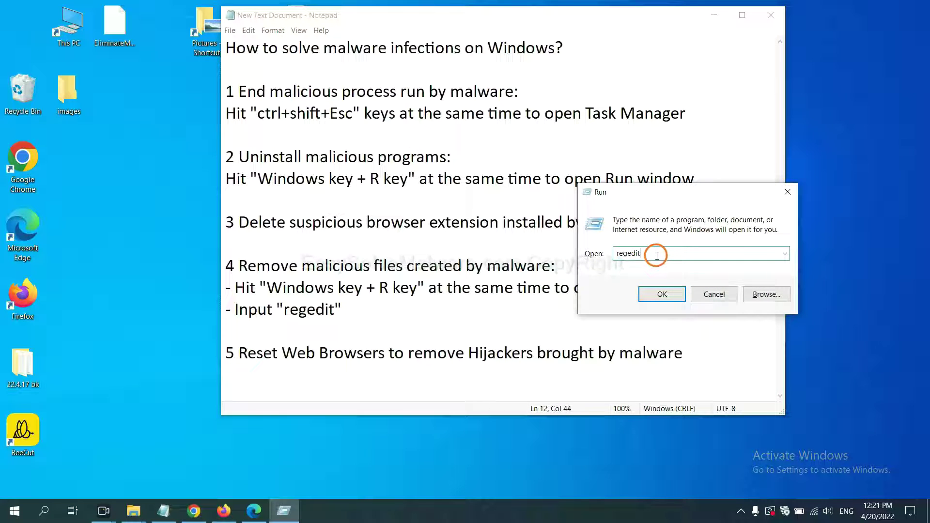
click(662, 295)
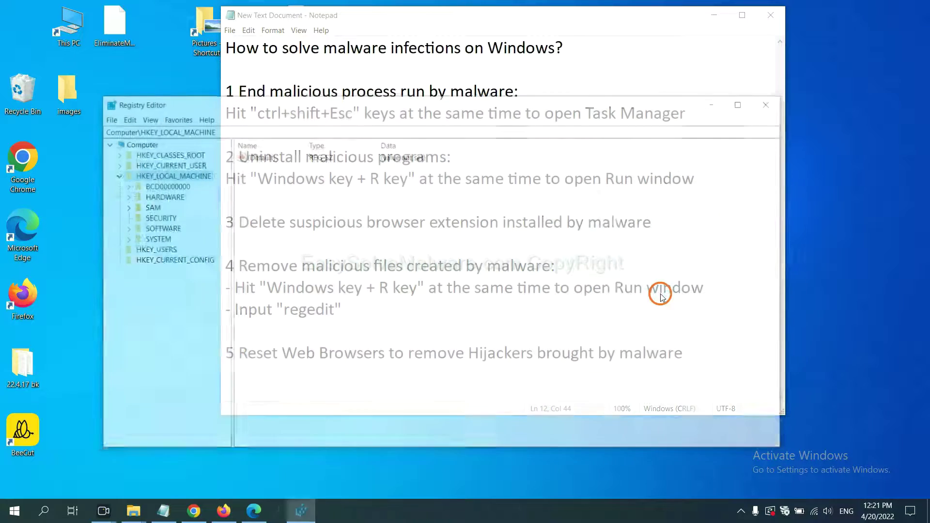
Search the registry for the malware name via Edit > Find, reaching FEATURE_BROWSER_EMULATION
click(127, 118)
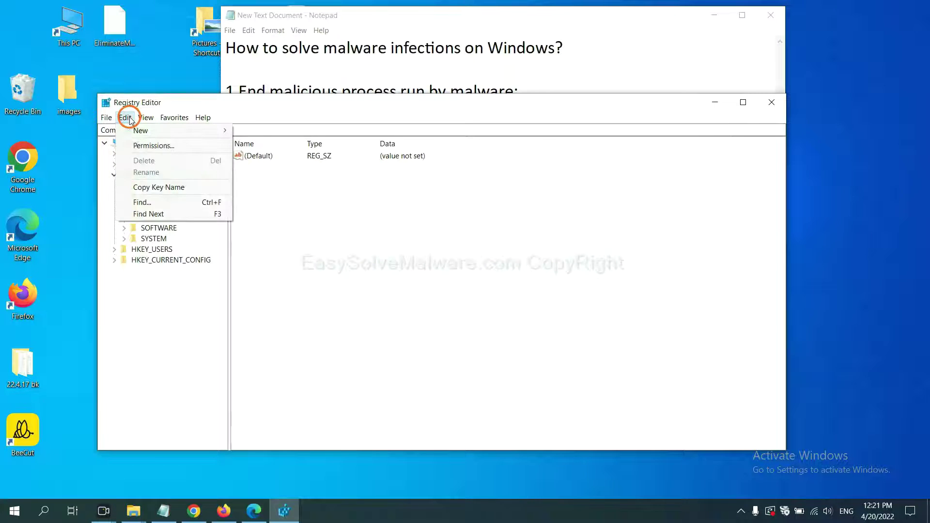
click(163, 203)
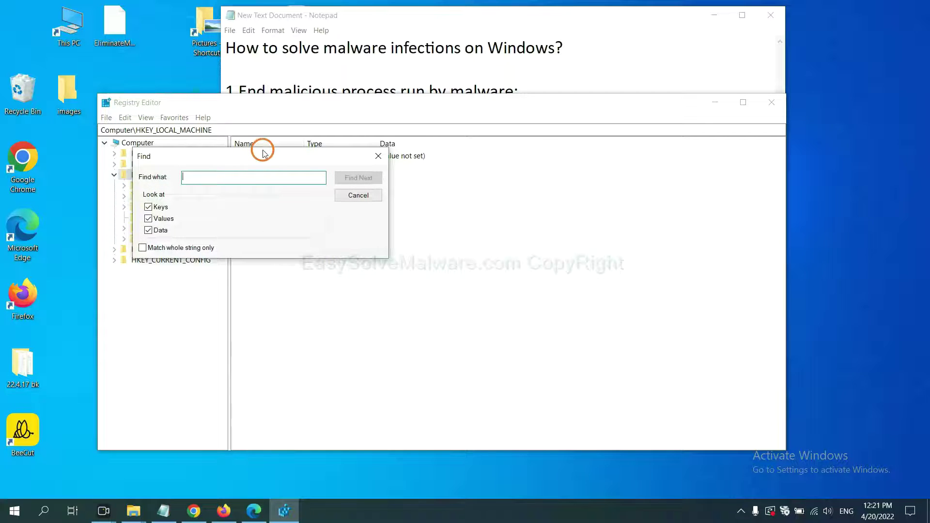
drag(267, 156, 358, 178)
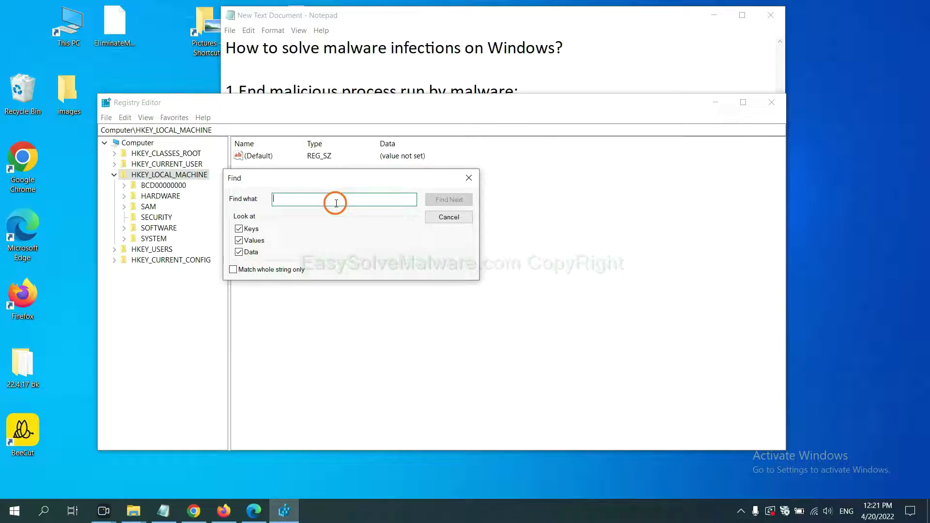
text(beecut)
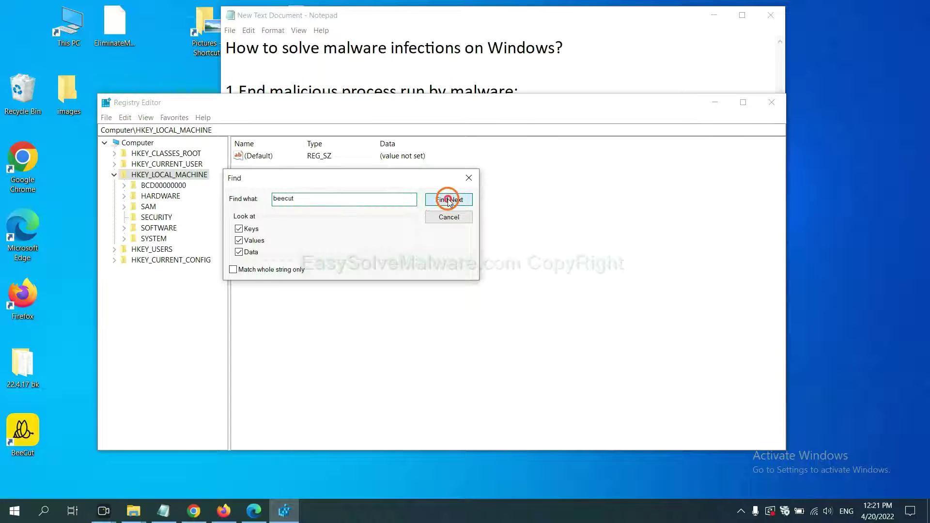
click(449, 199)
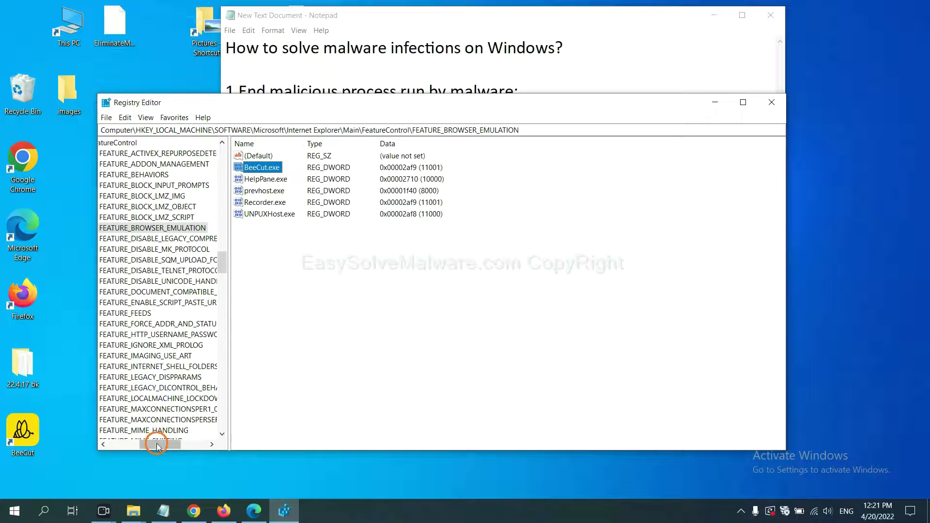
drag(152, 444, 157, 439)
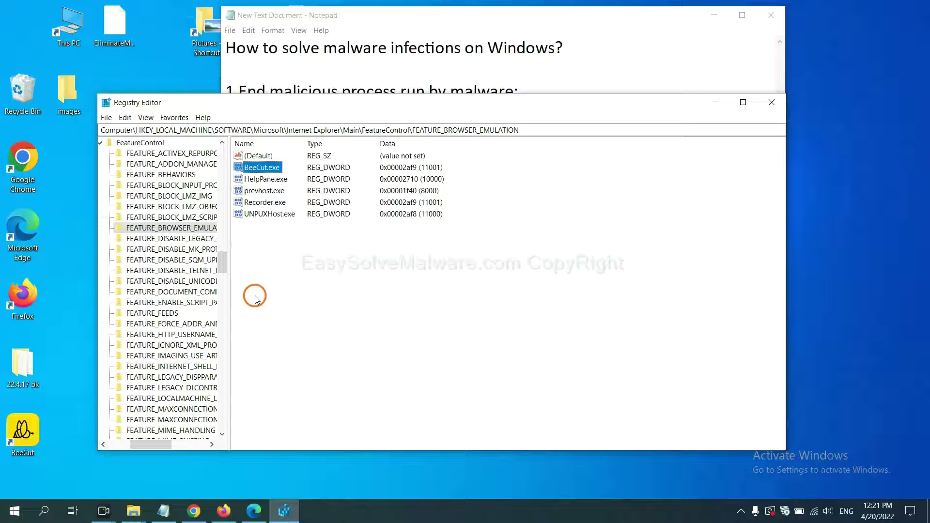
right_click(188, 228)
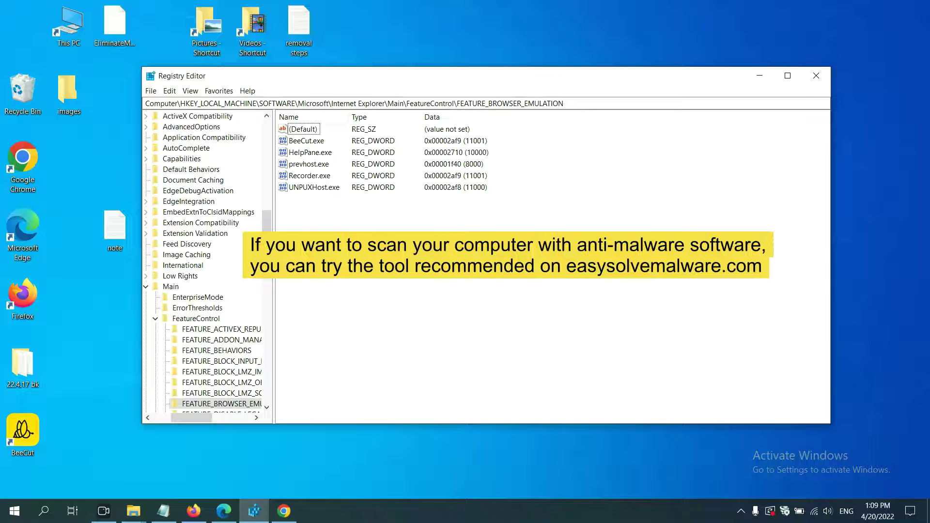
Bring Chrome forward to review the easysolvemalware.com removal guide
click(283, 511)
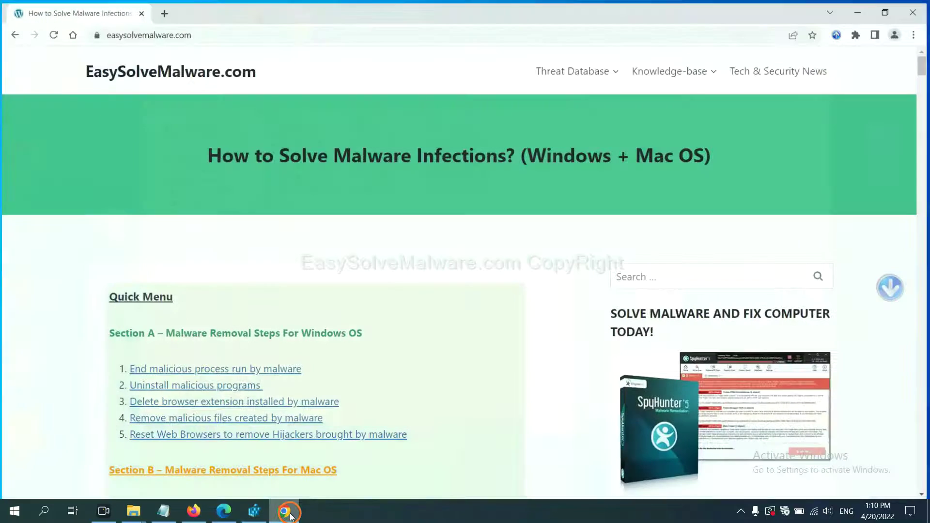
scroll(673, 318, down, 1)
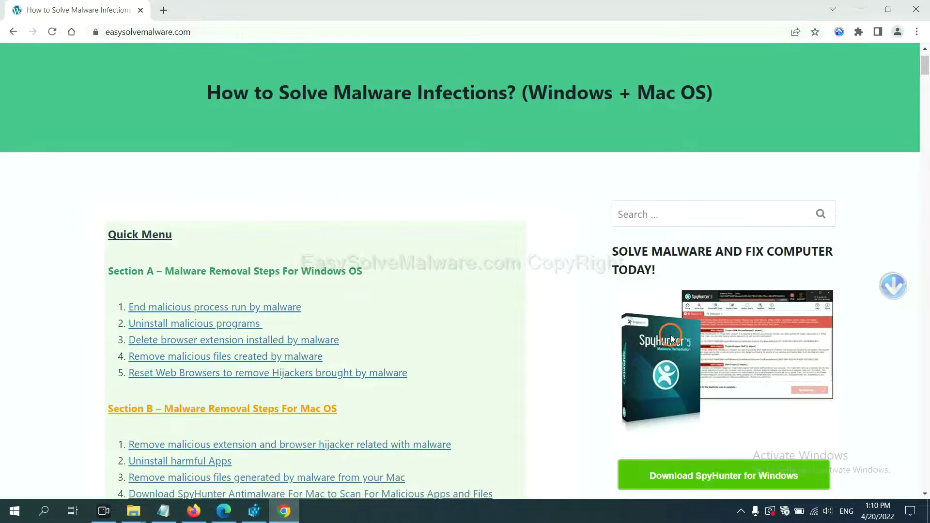
scroll(665, 327, up, 1)
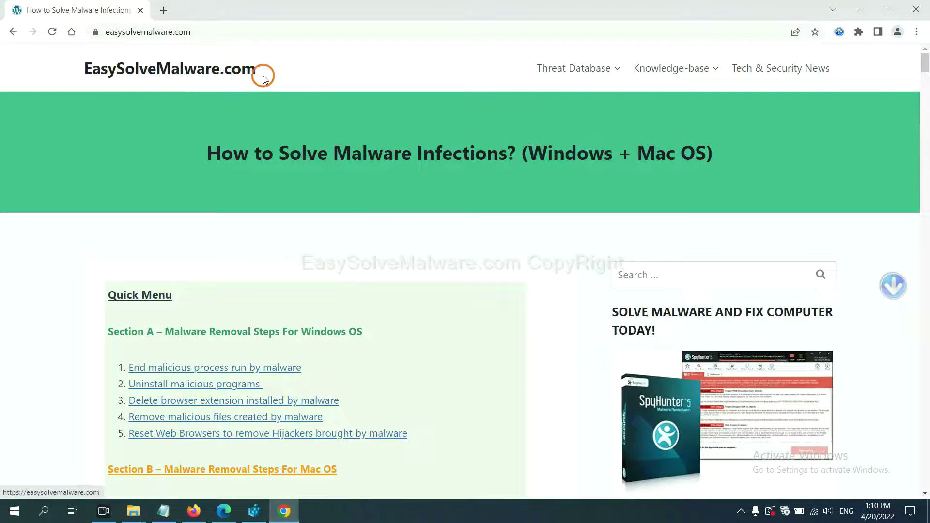
scroll(772, 356, down, 2)
scroll(755, 320, down, 1)
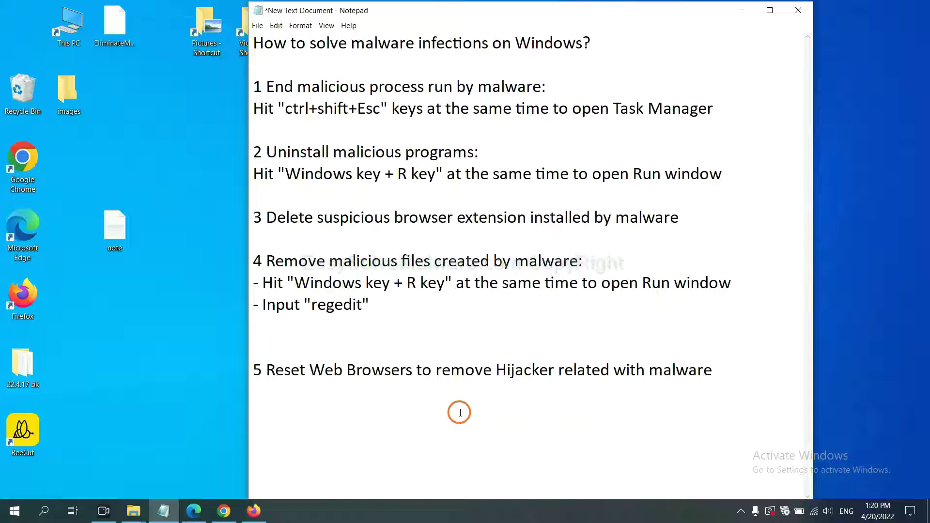
In Chrome Settings, choose 'Restore settings to their original defaults' to raise the reset prompt
click(225, 511)
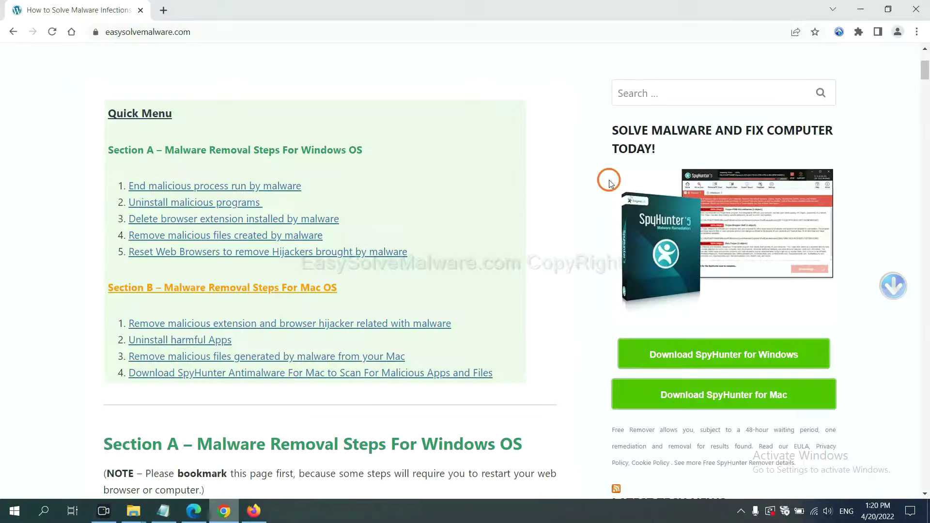
click(917, 33)
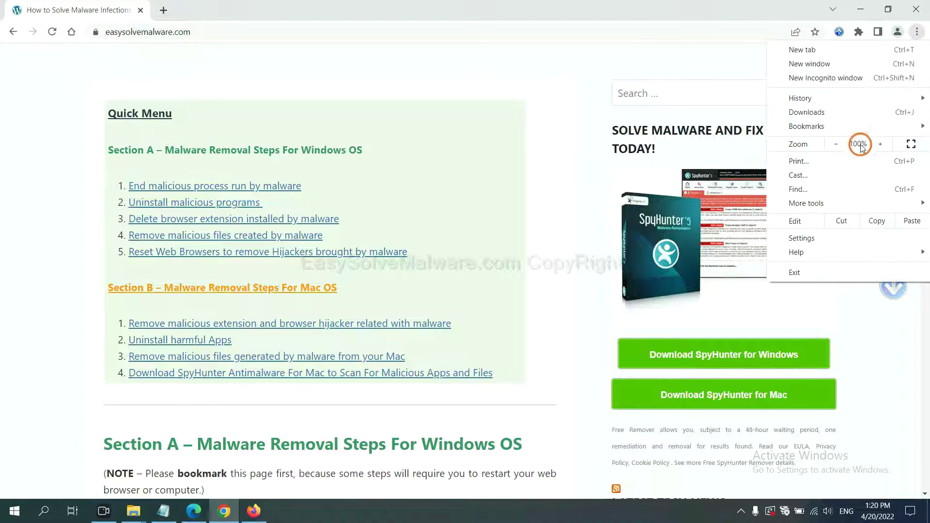
click(814, 237)
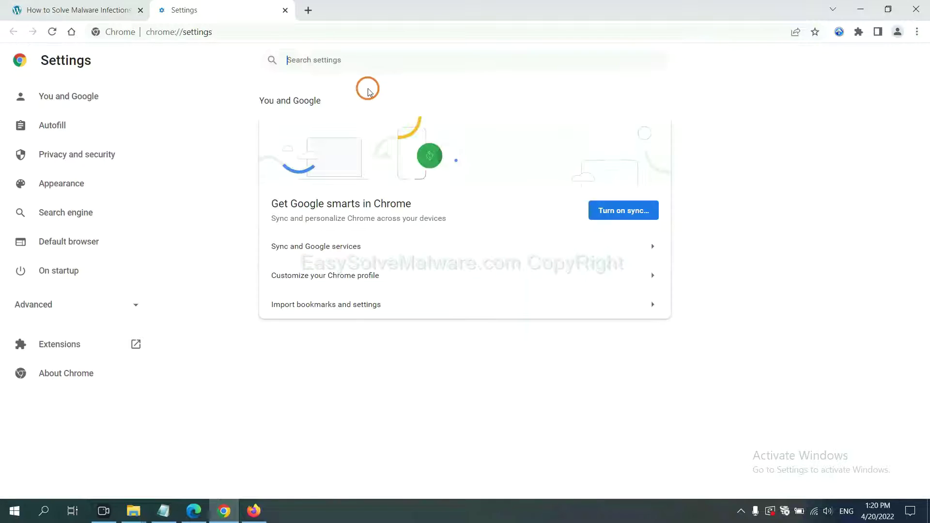
text(r)
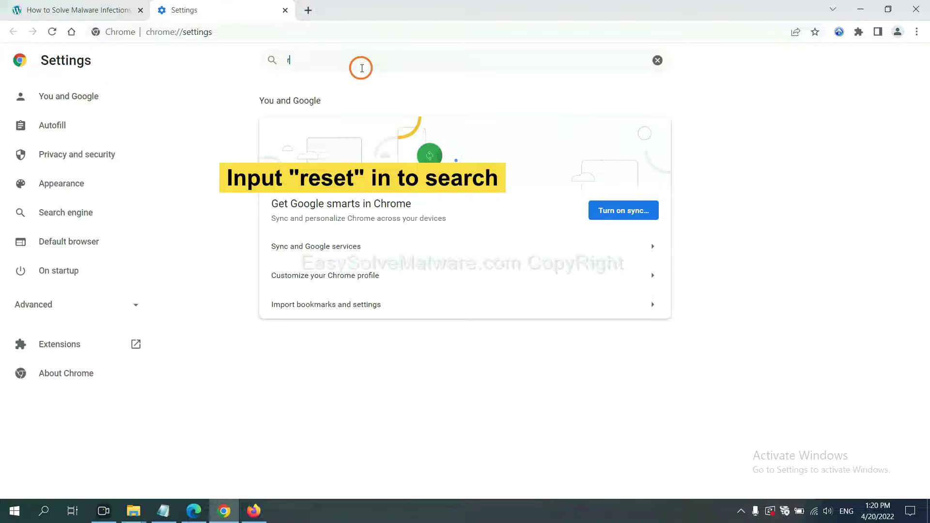
text(eset)
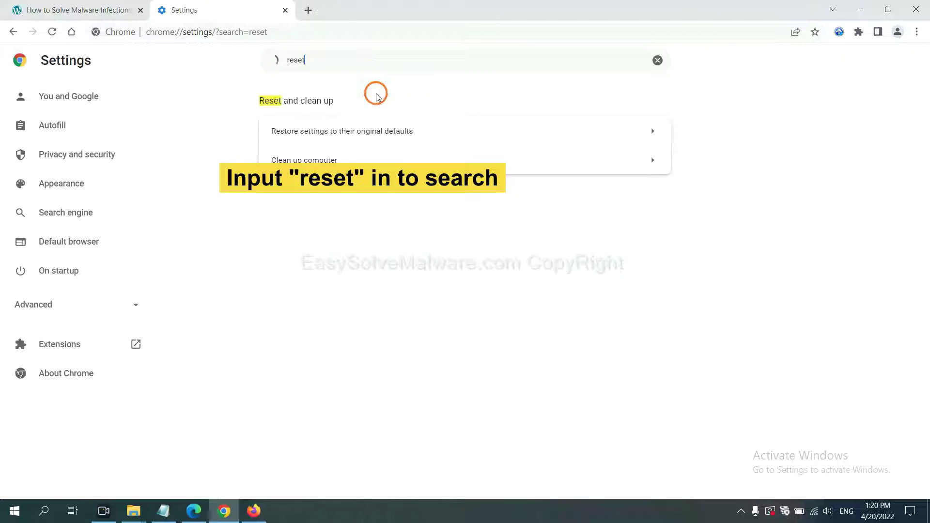
click(397, 130)
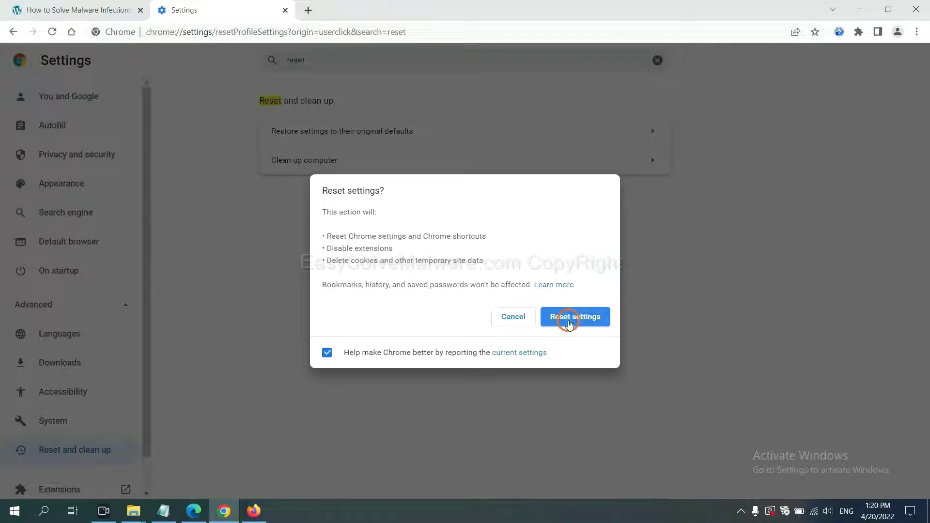
Choose Refresh Firefox on Firefox's Troubleshooting Information page, then bring Edge forward
click(254, 510)
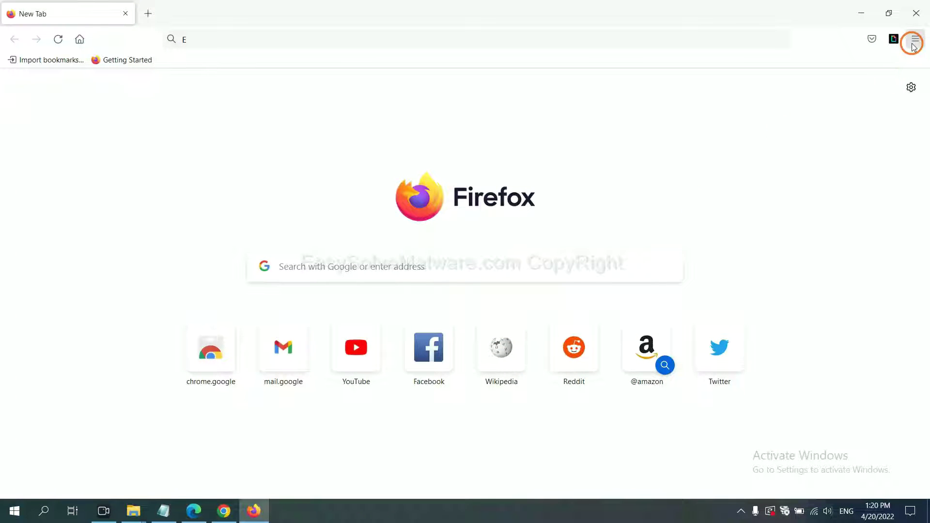
click(916, 44)
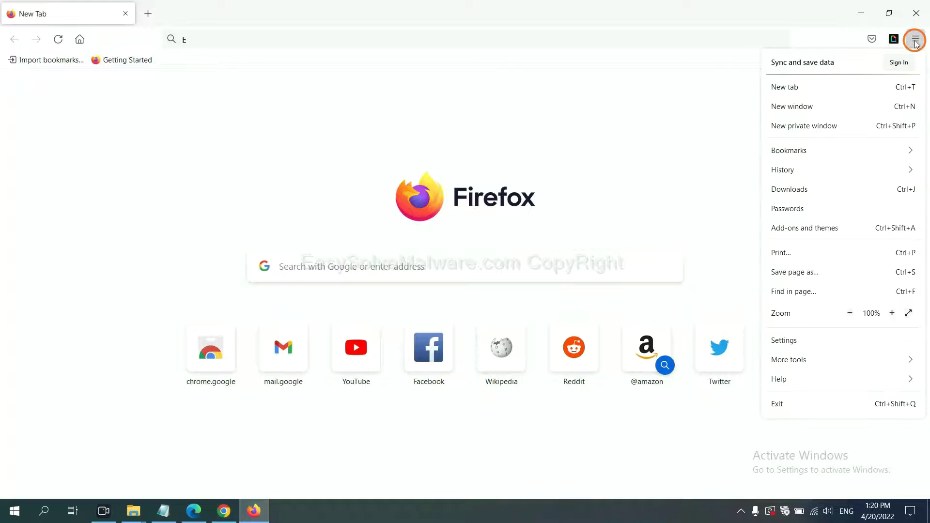
click(801, 379)
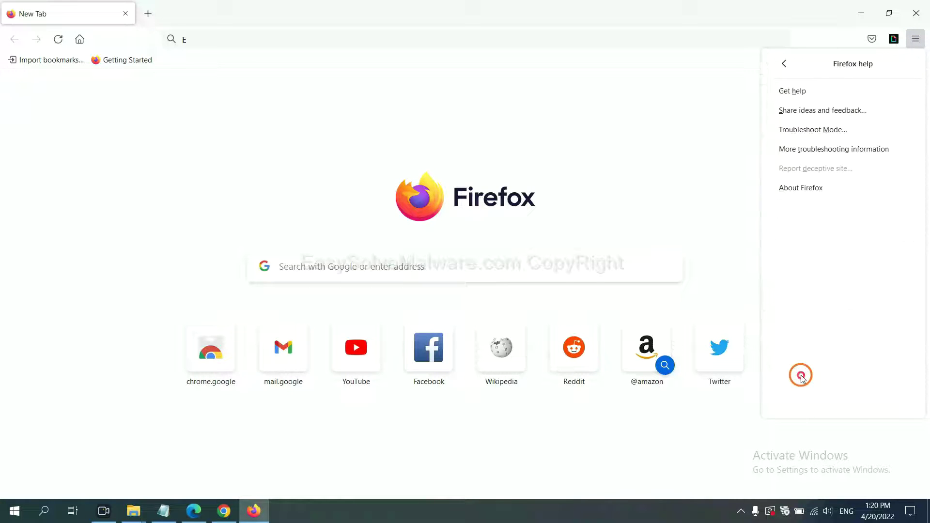
click(815, 151)
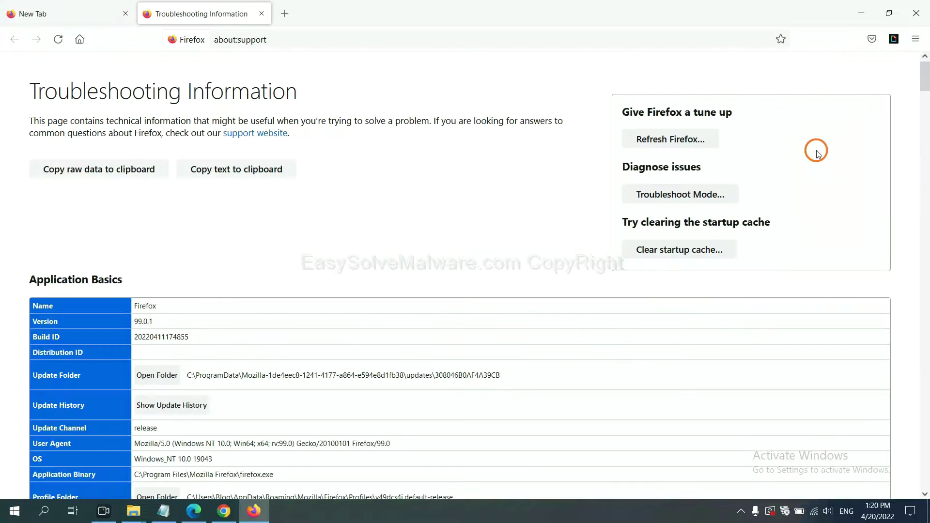
click(654, 144)
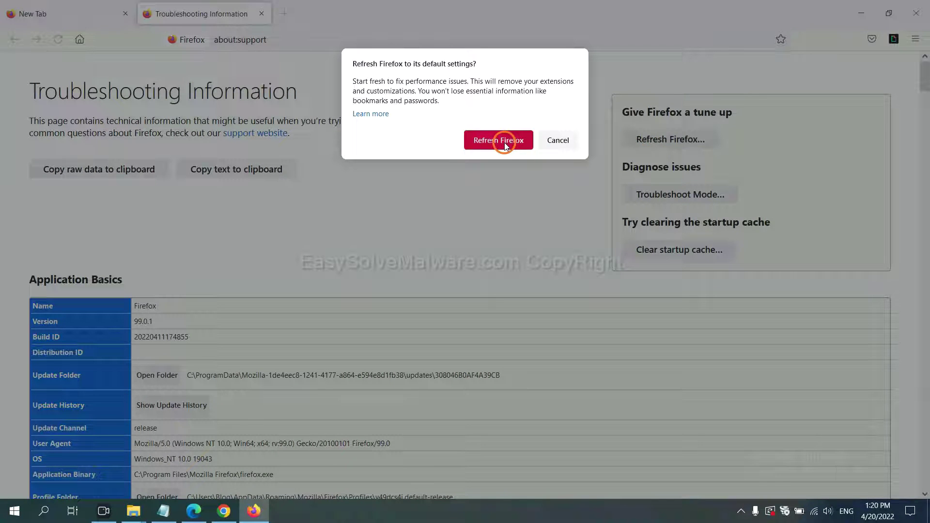
click(194, 511)
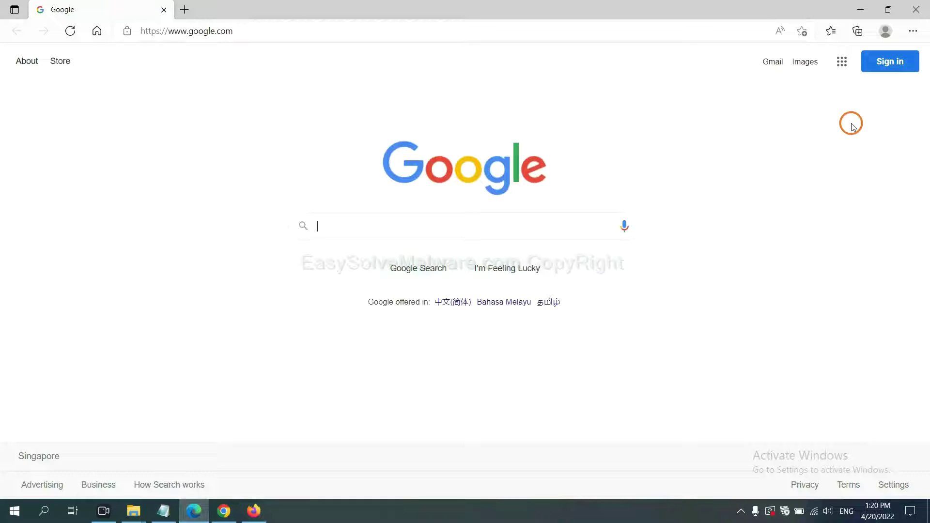
Search Edge settings for 'reset' and choose 'Restore settings to their default values'
click(913, 32)
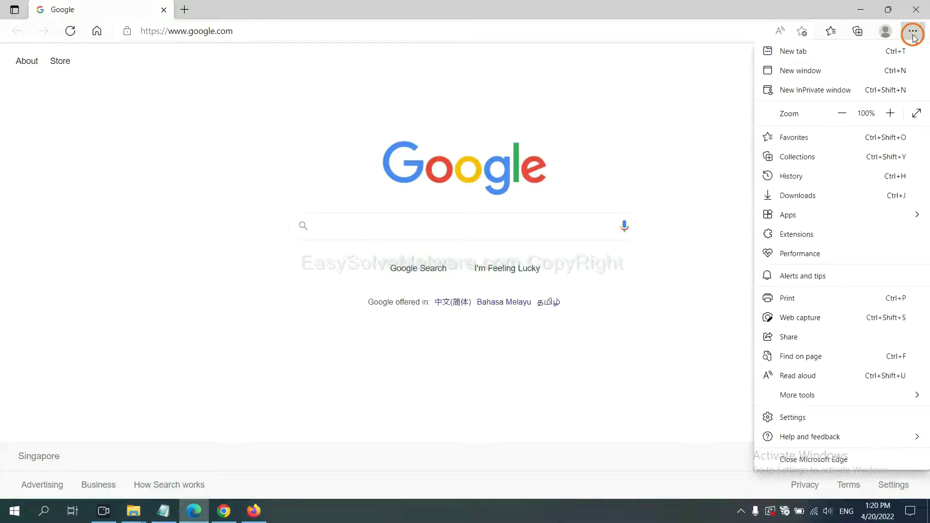
click(794, 417)
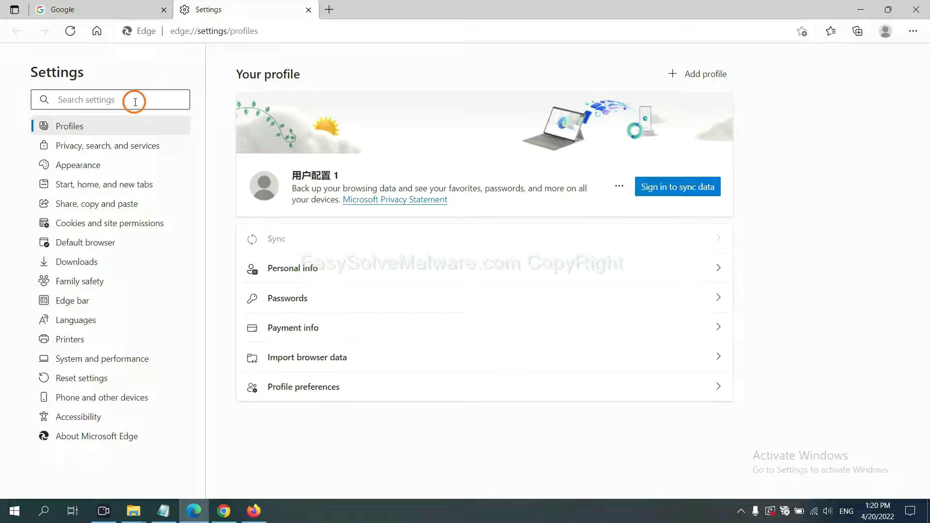
text(re)
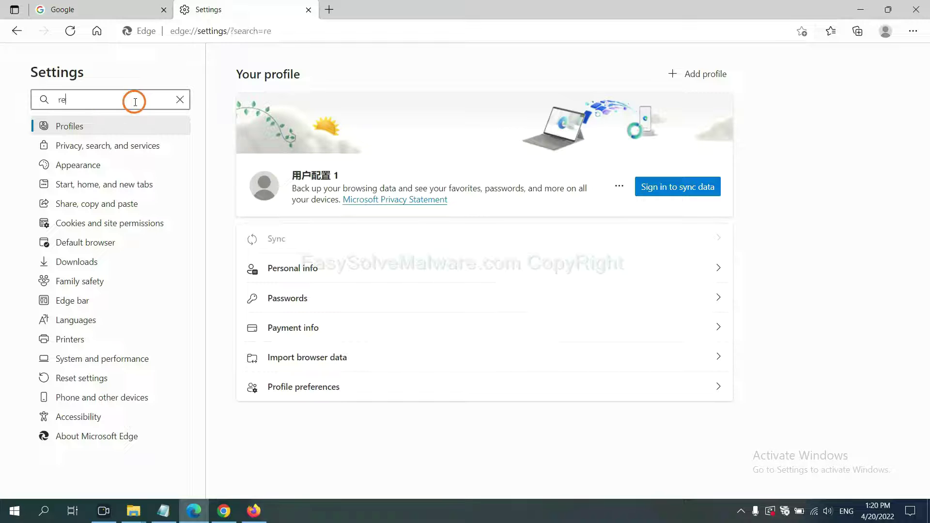
text(set)
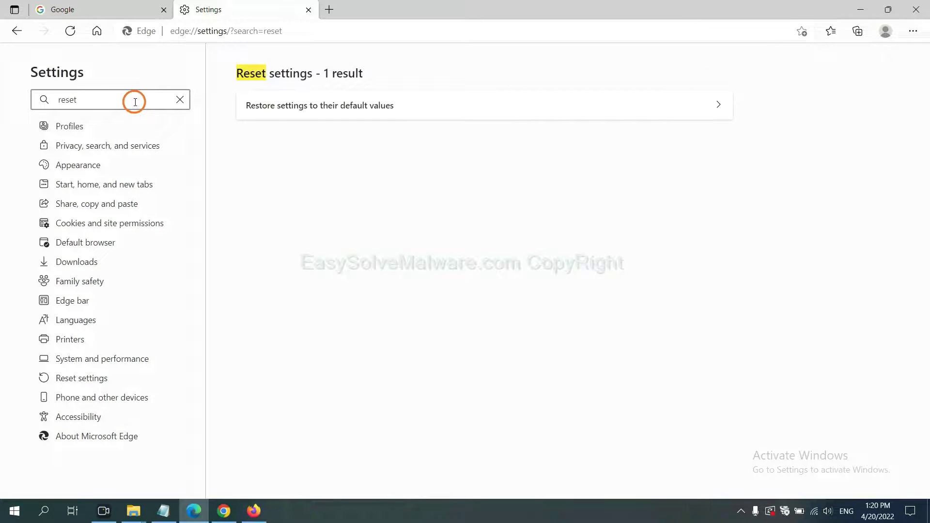
click(327, 105)
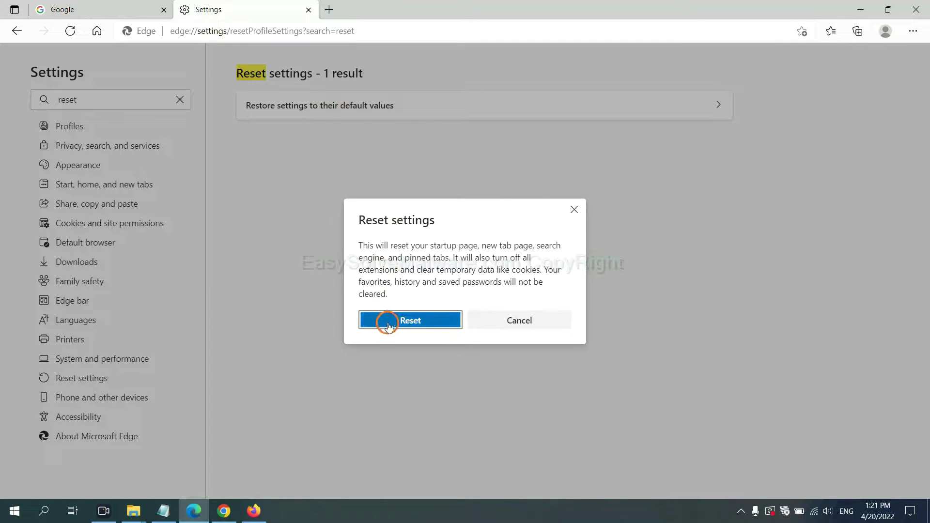